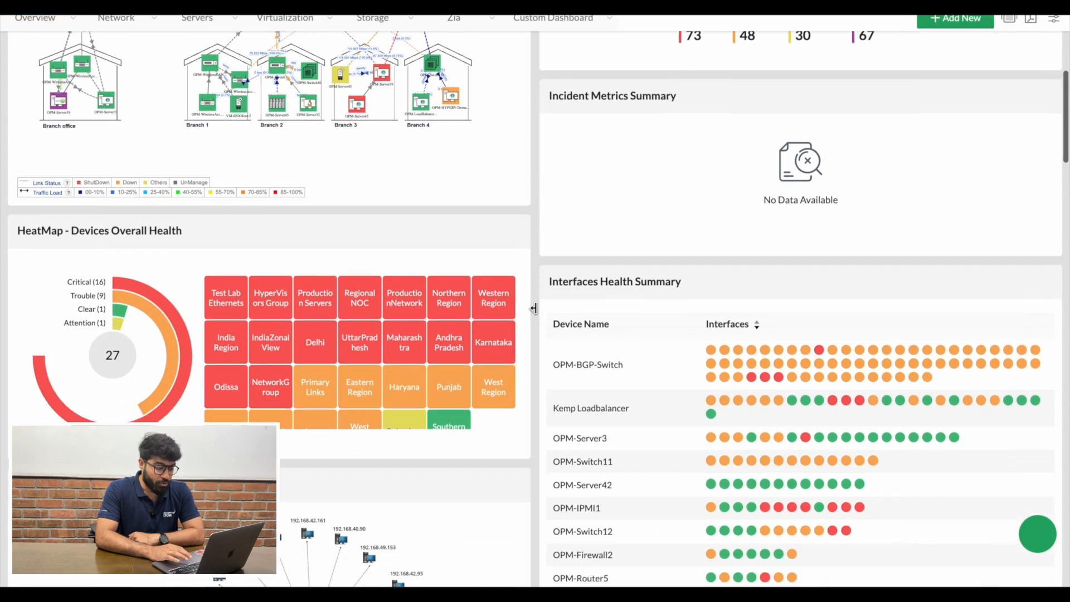
- Look through the overview dashboard's widgets, including device health, the Layer2 map, down devices, recent alarms and interface traffic
scroll(536, 309, "down", 7)
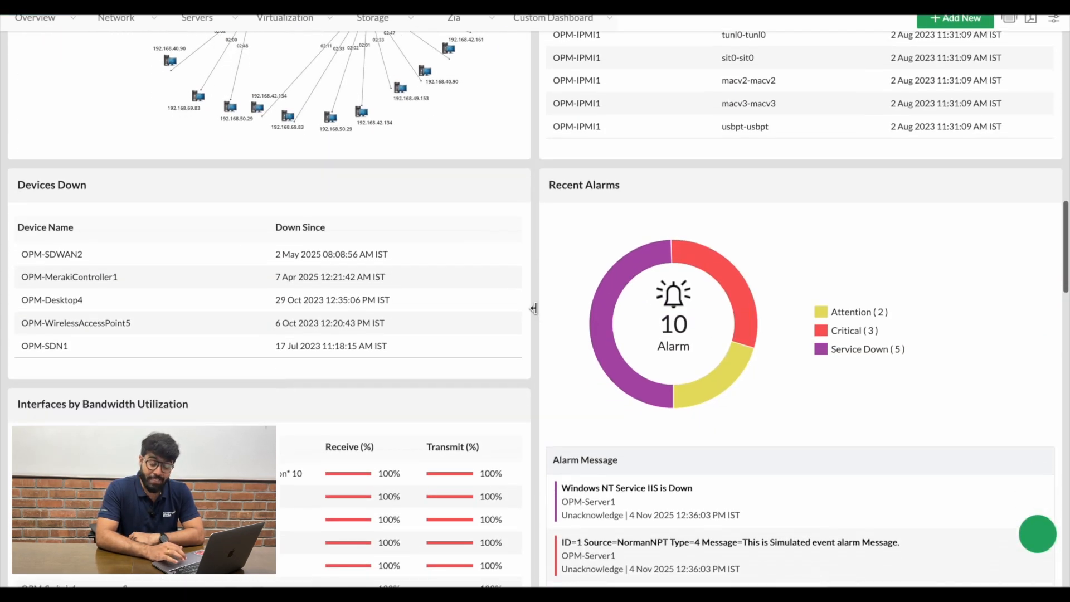
scroll(534, 308, "down", 10)
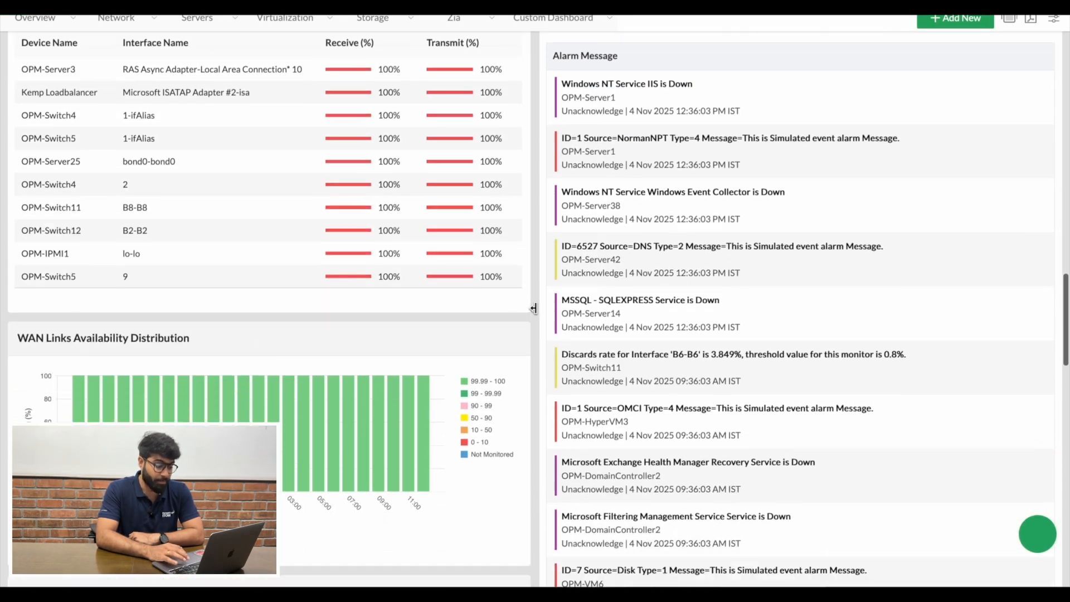
scroll(537, 307, "down", 5)
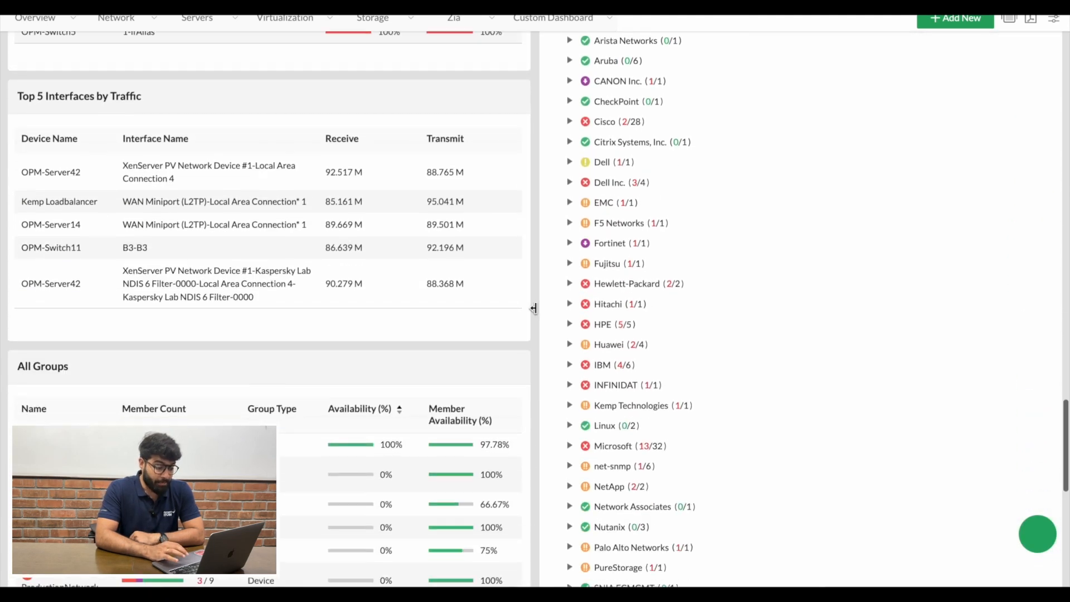
scroll(534, 308, "up", 6)
scroll(534, 308, "up", 1)
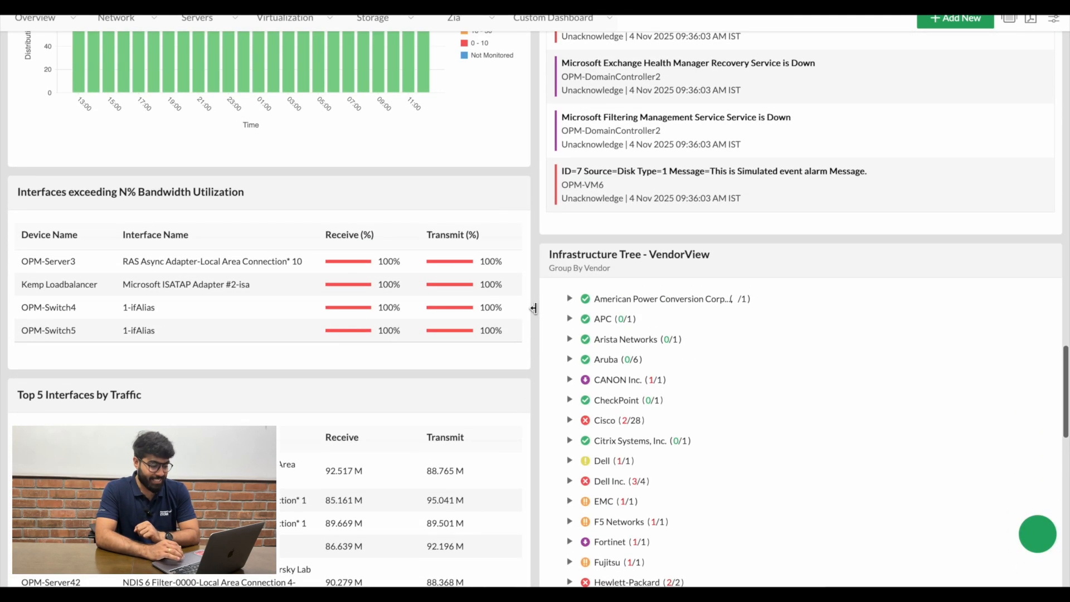
scroll(534, 308, "up", 15)
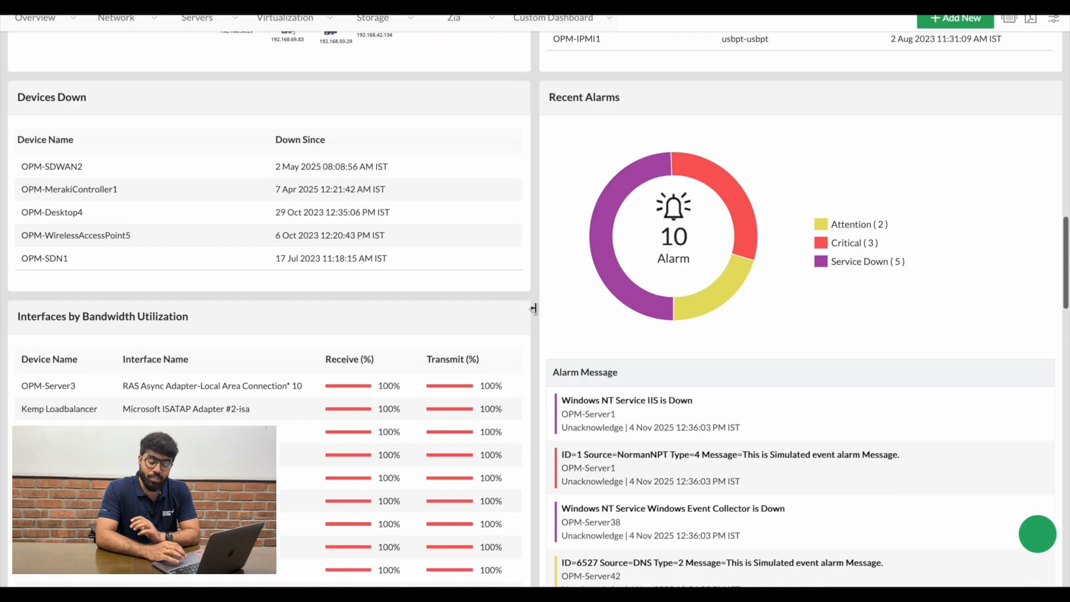
scroll(534, 308, "up", 1)
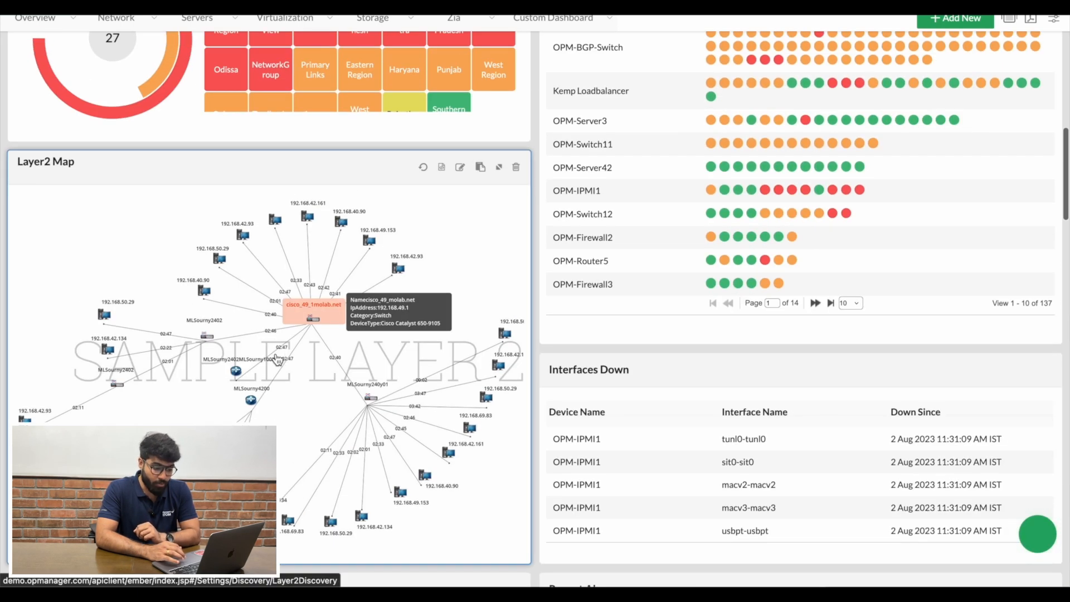
scroll(329, 321, "up", 6)
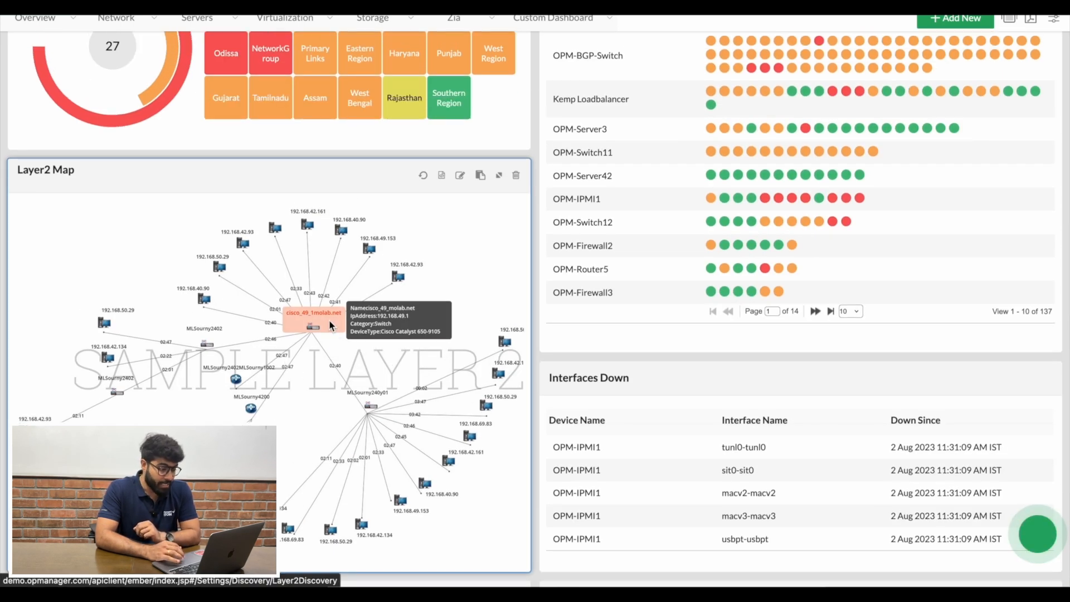
scroll(329, 319, "up", 7)
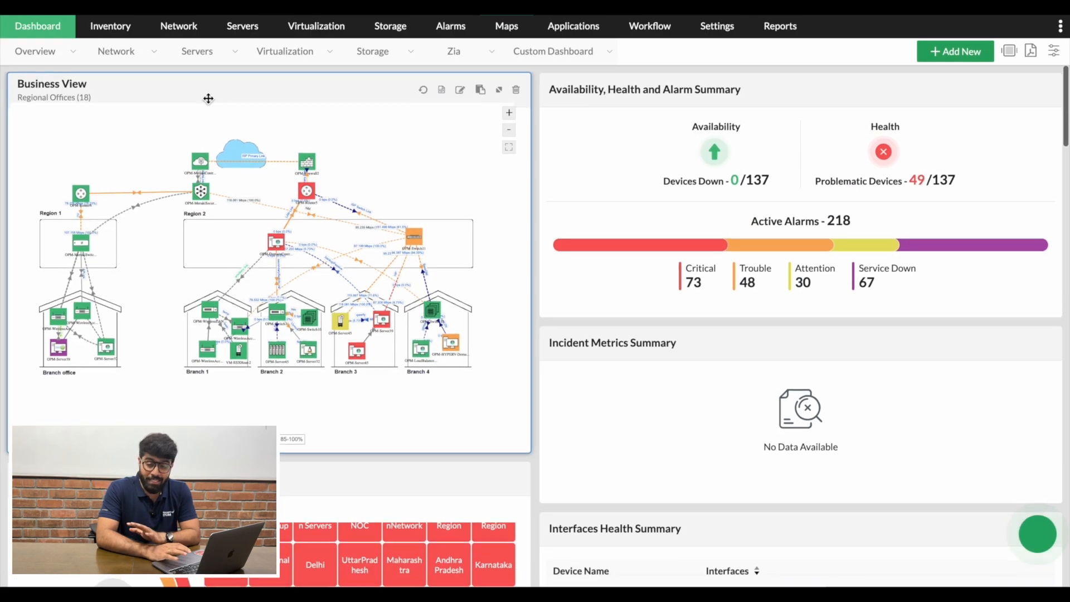
- Filter the device inventory by the Switch category and open the details of OPM-Switch9
left_click(122, 29)
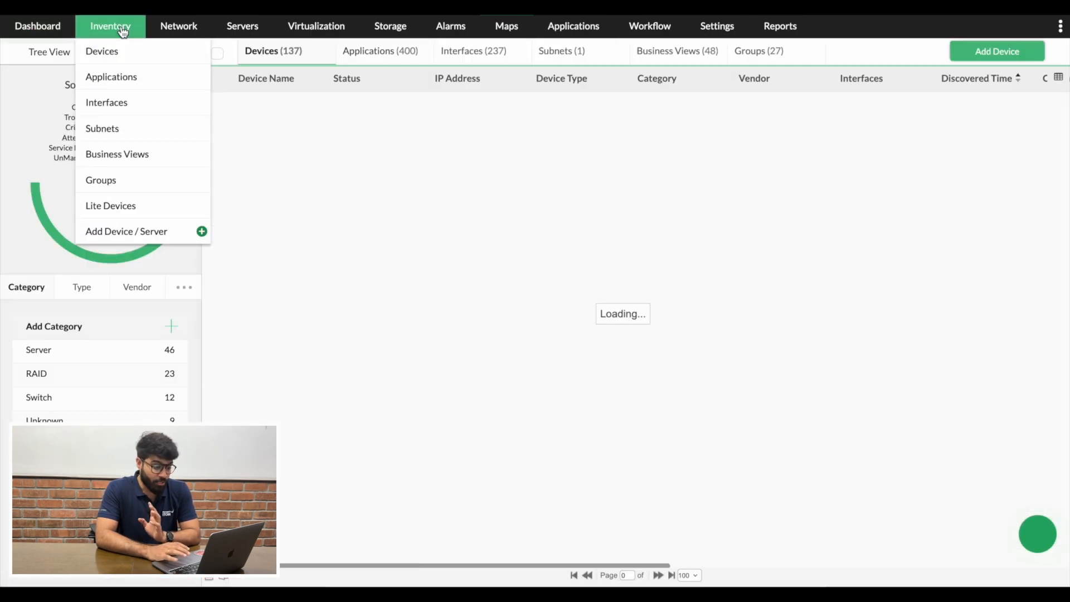
scroll(407, 219, "down", 1)
scroll(408, 221, "up", 1)
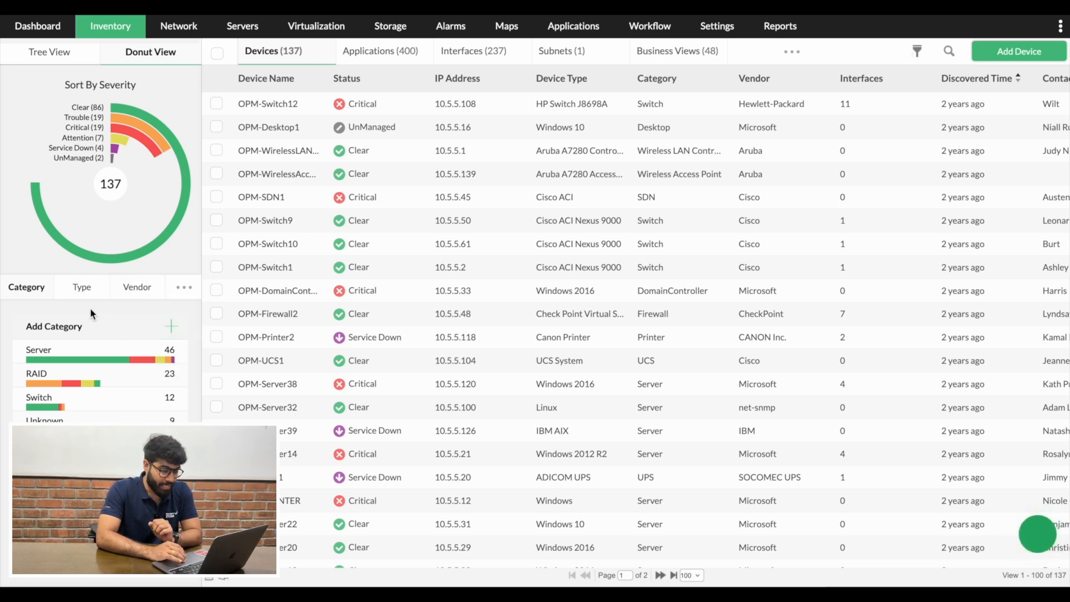
left_click(49, 399)
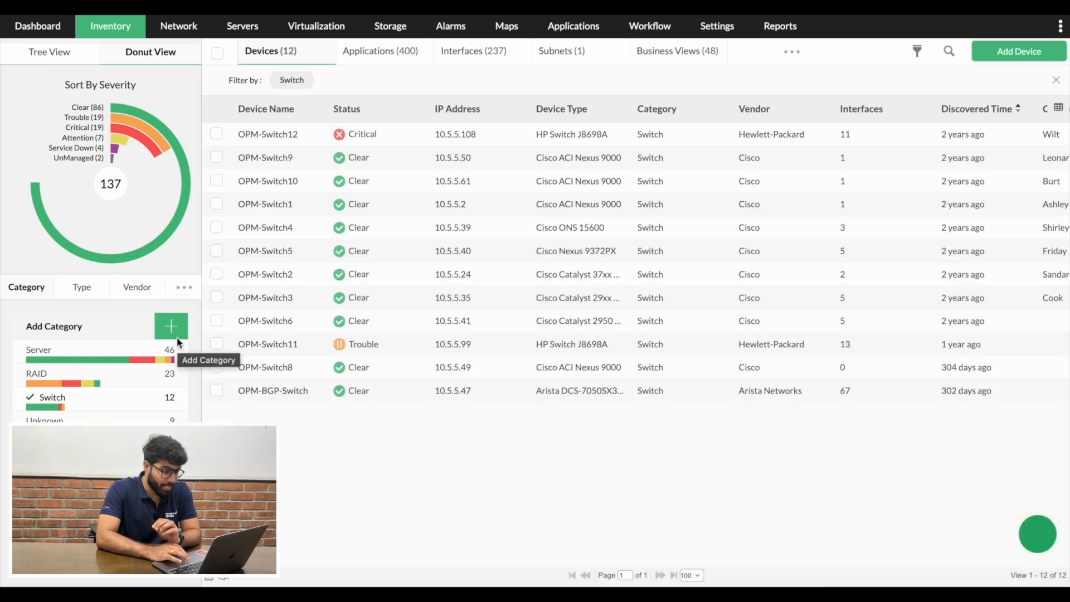
left_click(273, 162)
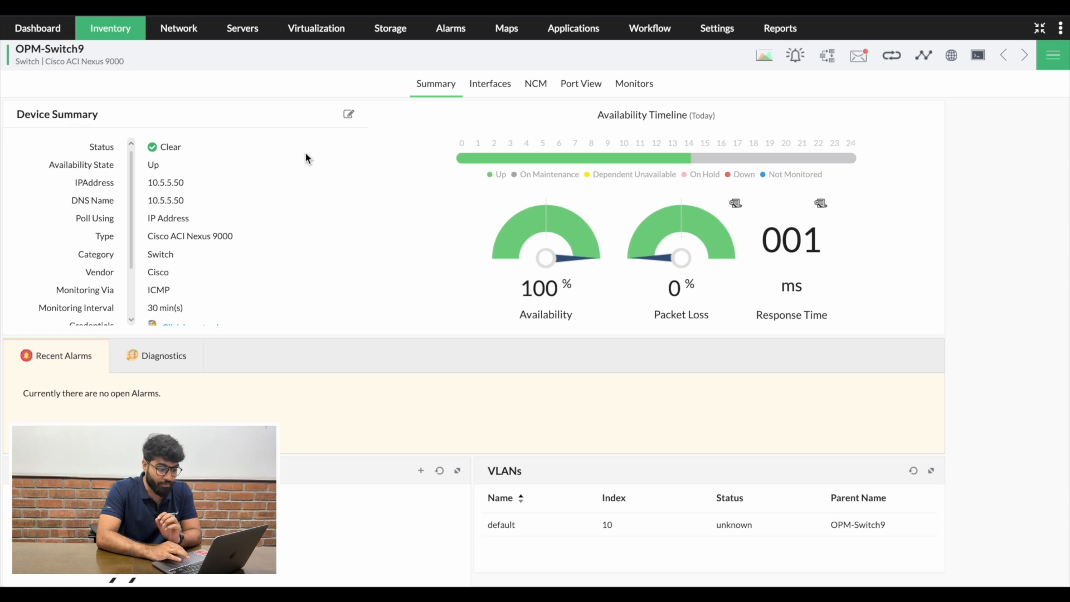
- Examine OPM-Switch9's summary page, including its VLANs, custom dials, contact details, routing table and device summary
scroll(179, 182, "down", 3)
scroll(178, 182, "up", 3)
scroll(179, 183, "down", 3)
scroll(337, 413, "down", 10)
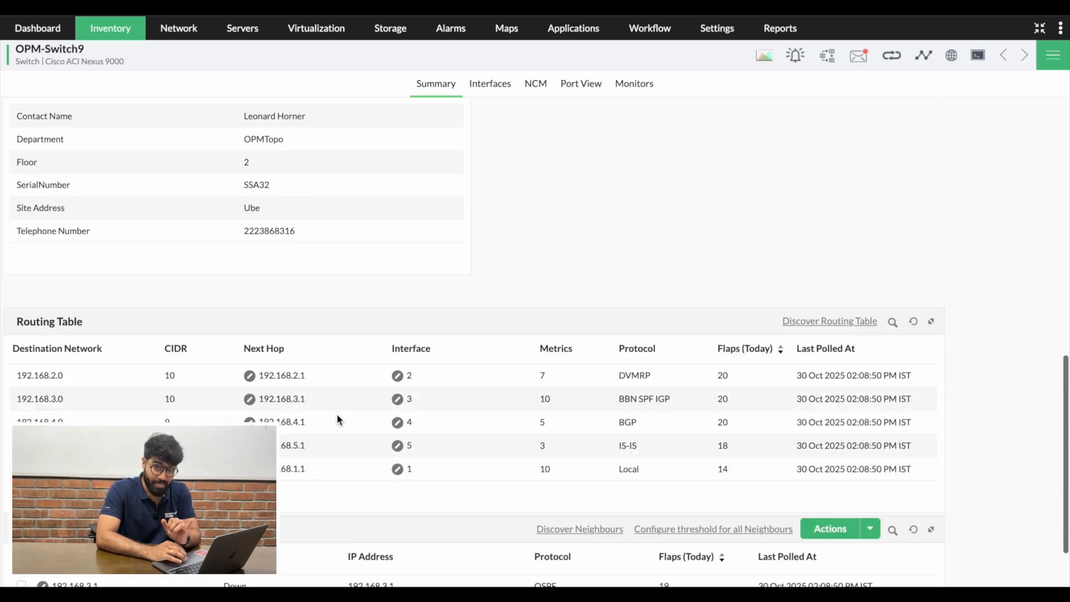
scroll(336, 413, "down", 3)
scroll(336, 413, "up", 10)
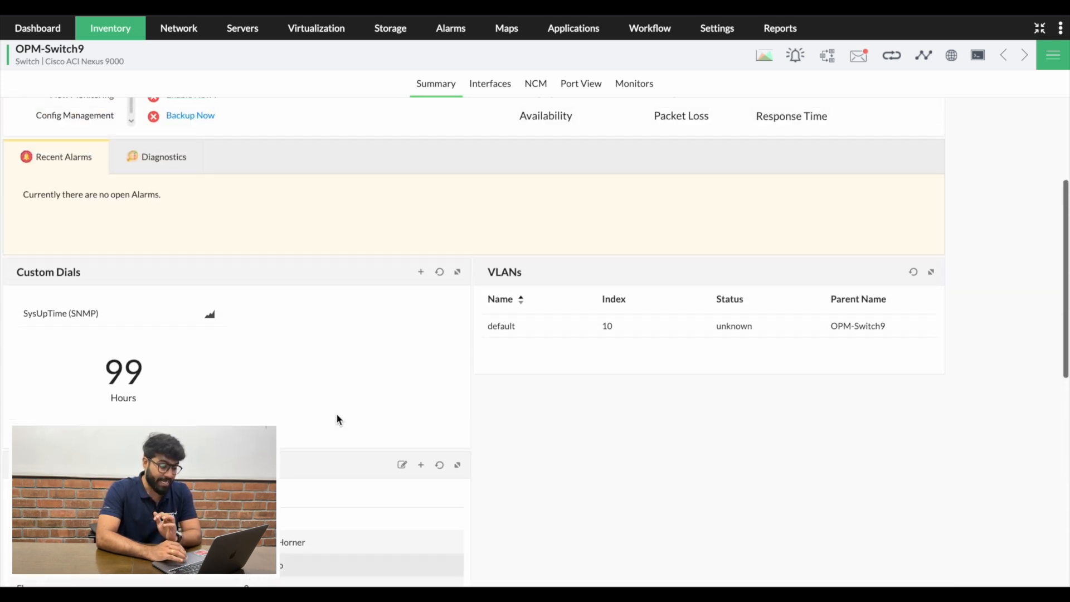
scroll(336, 413, "up", 4)
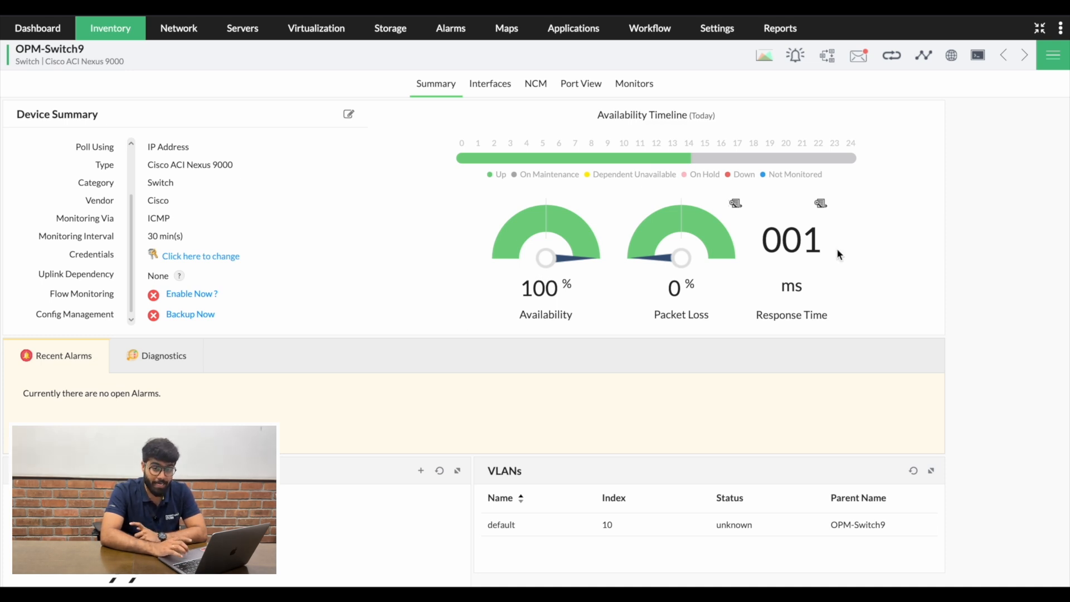
- Try to set a custom availability monitoring interval of 1 minute for OPM-Switch9 with status polling enabled
left_click(1052, 59)
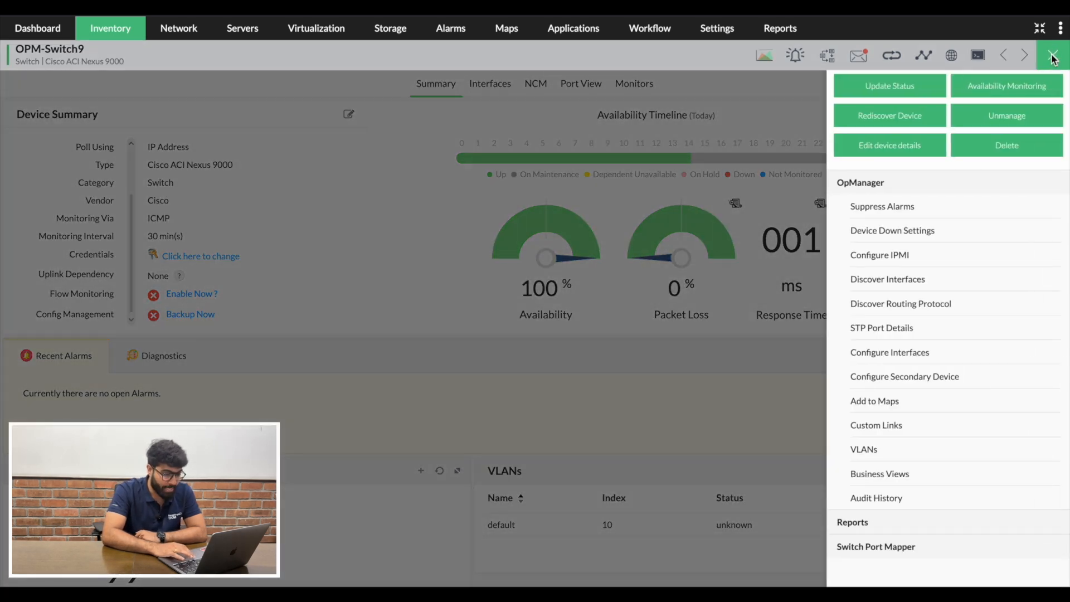
left_click(1027, 91)
left_click(945, 100)
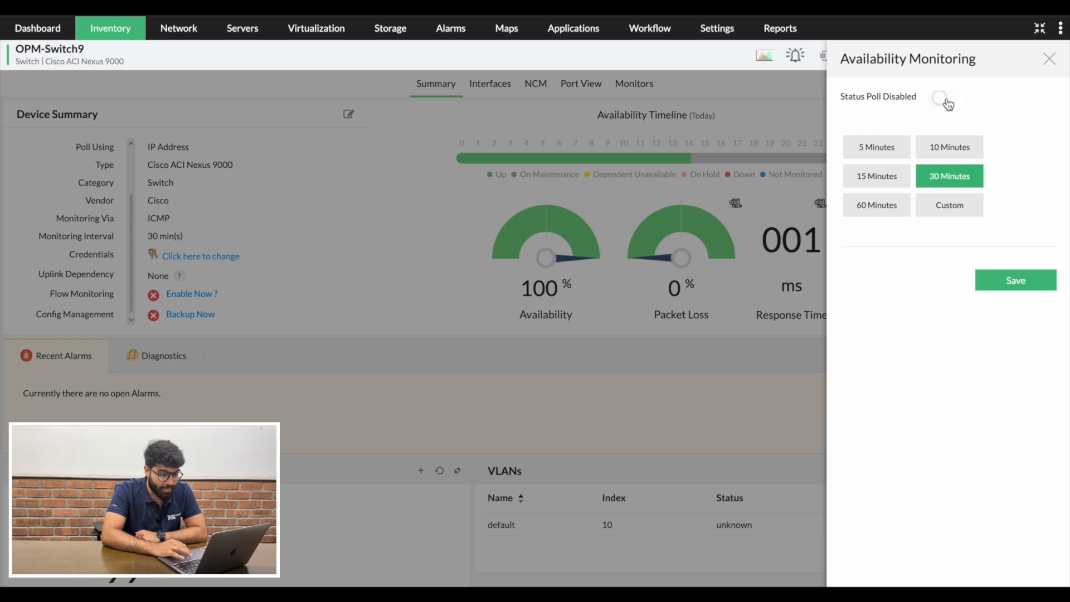
left_click(947, 101)
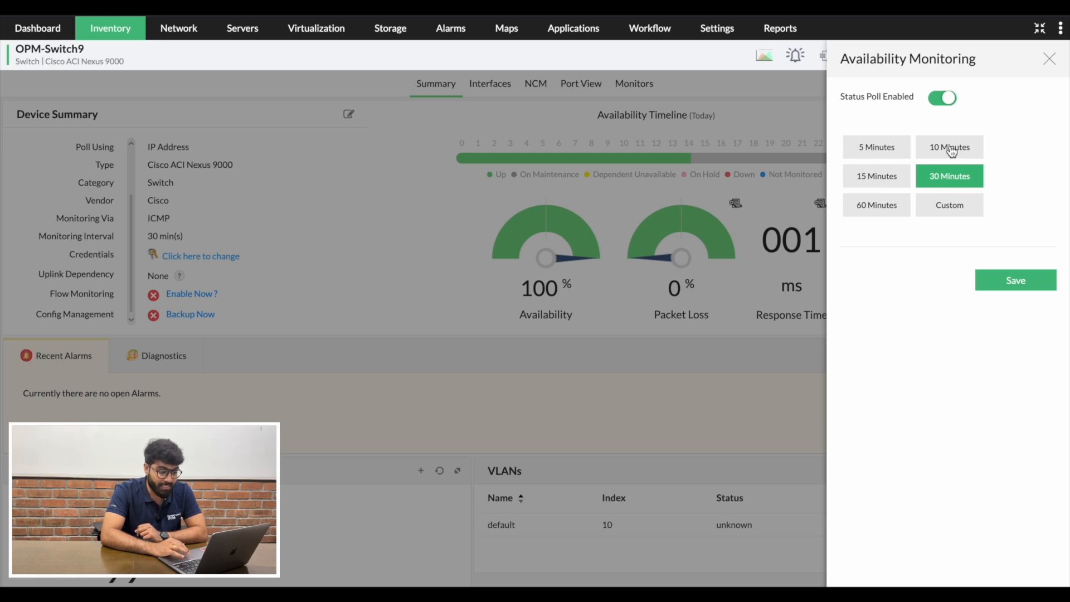
left_click(962, 208)
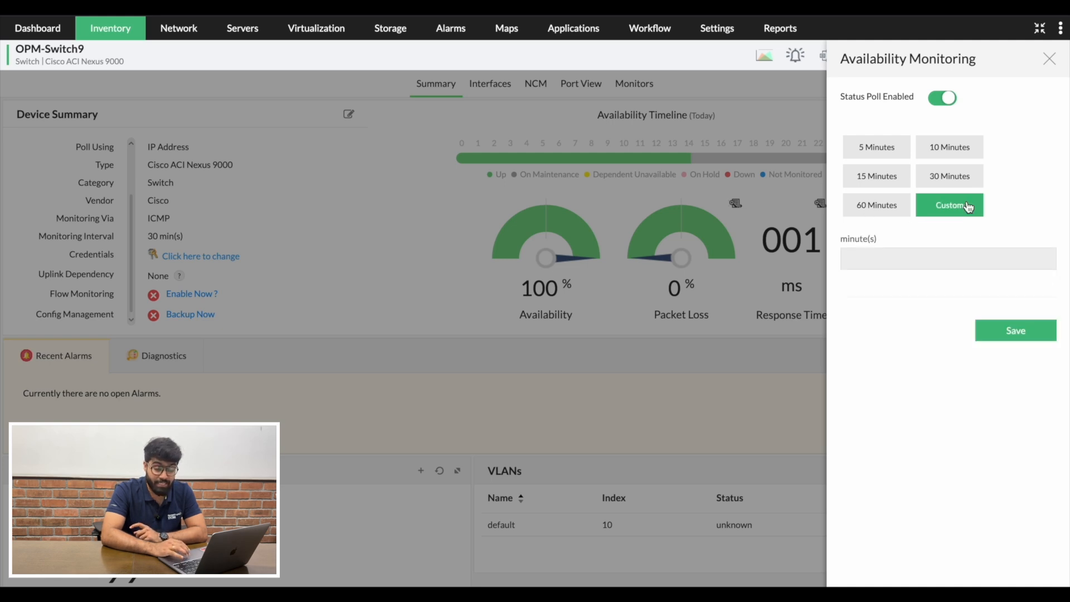
left_click(902, 257)
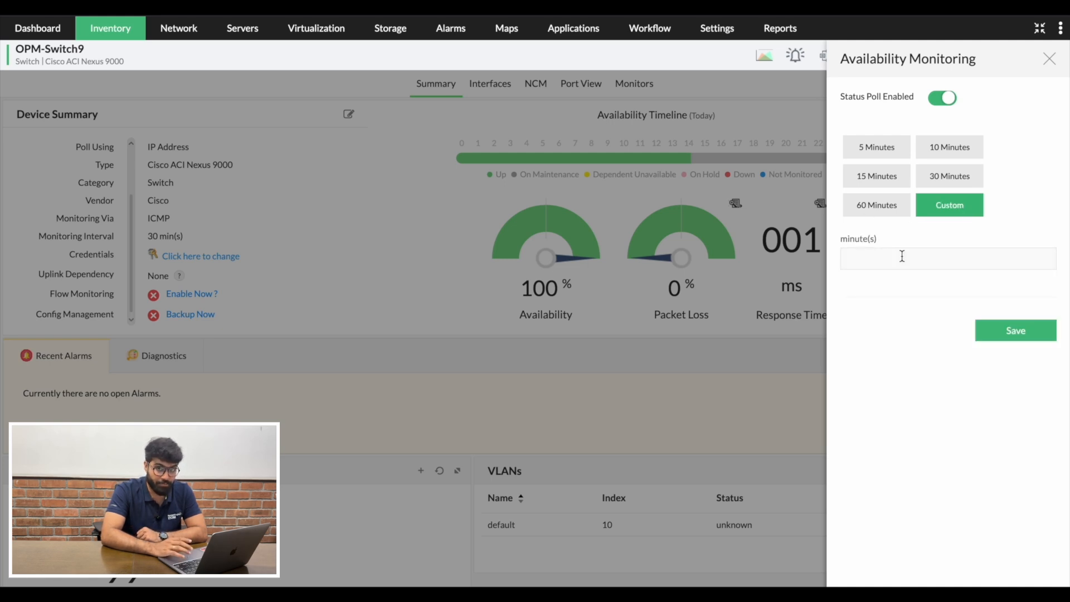
left_click(1009, 344)
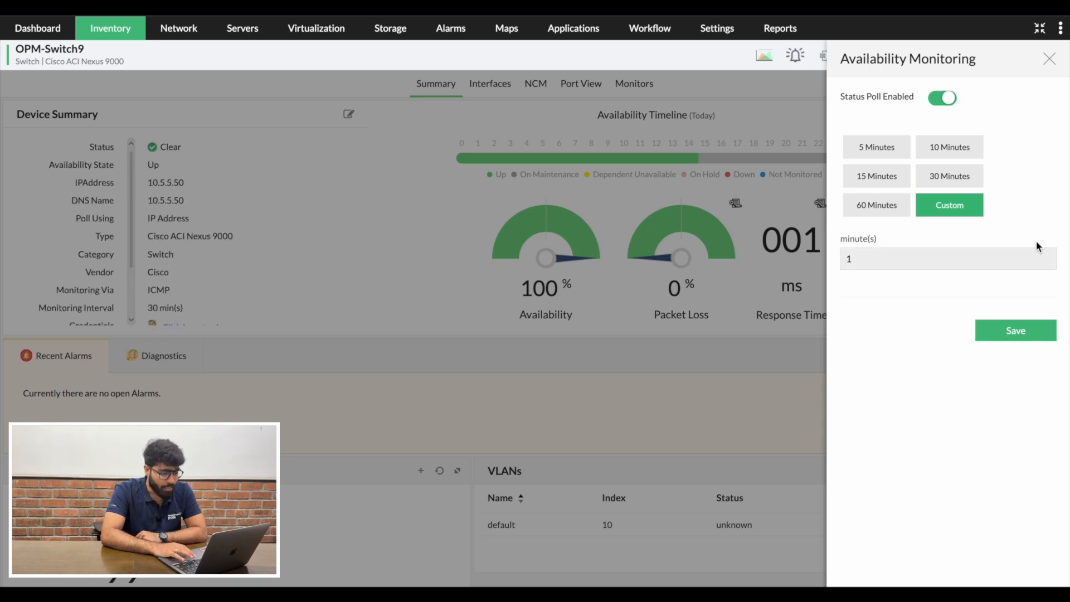
left_click(1051, 59)
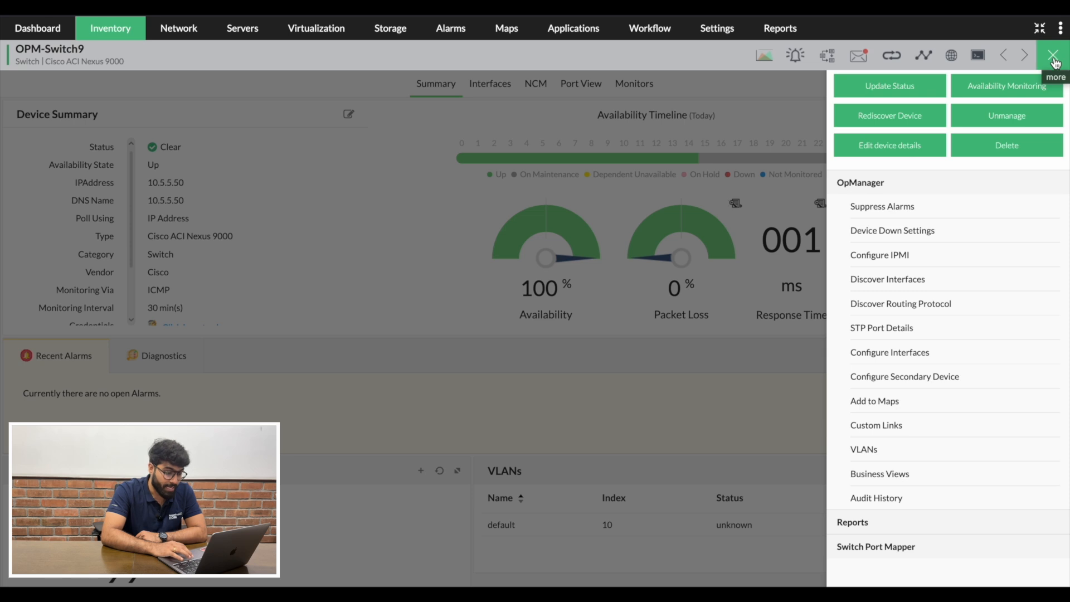
- Open OPM-Switch9's device details for editing and review the protocol options for monitoring its availability
left_click(919, 146)
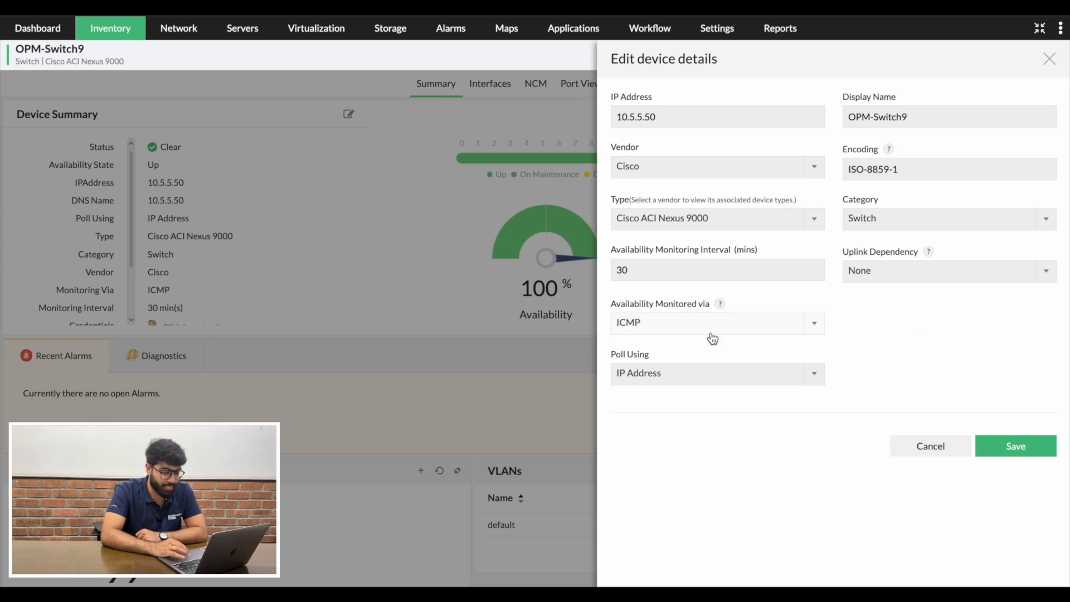
left_click(814, 328)
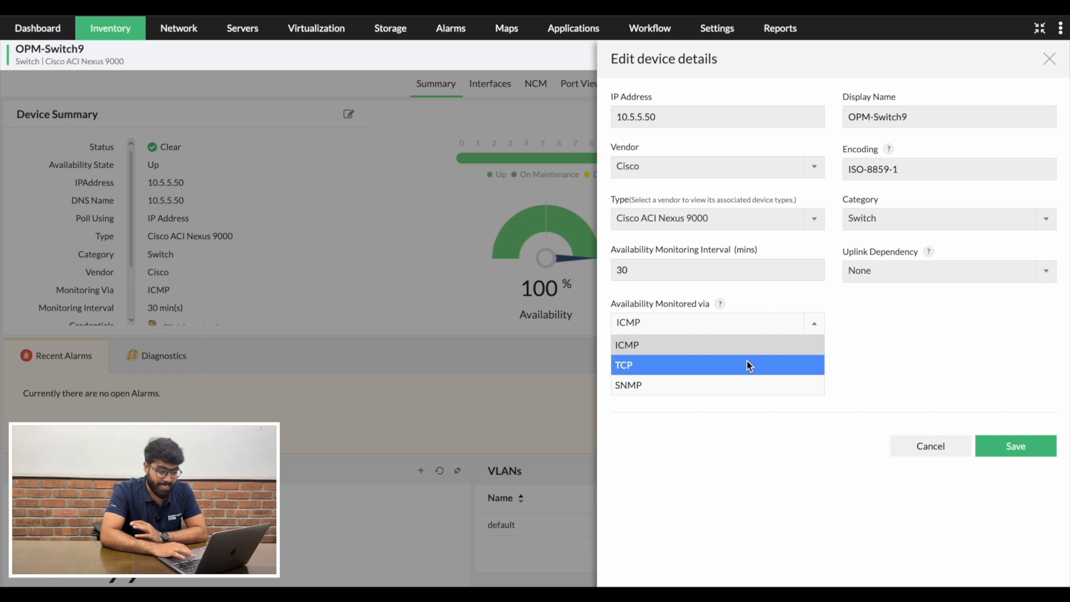
left_click(859, 360)
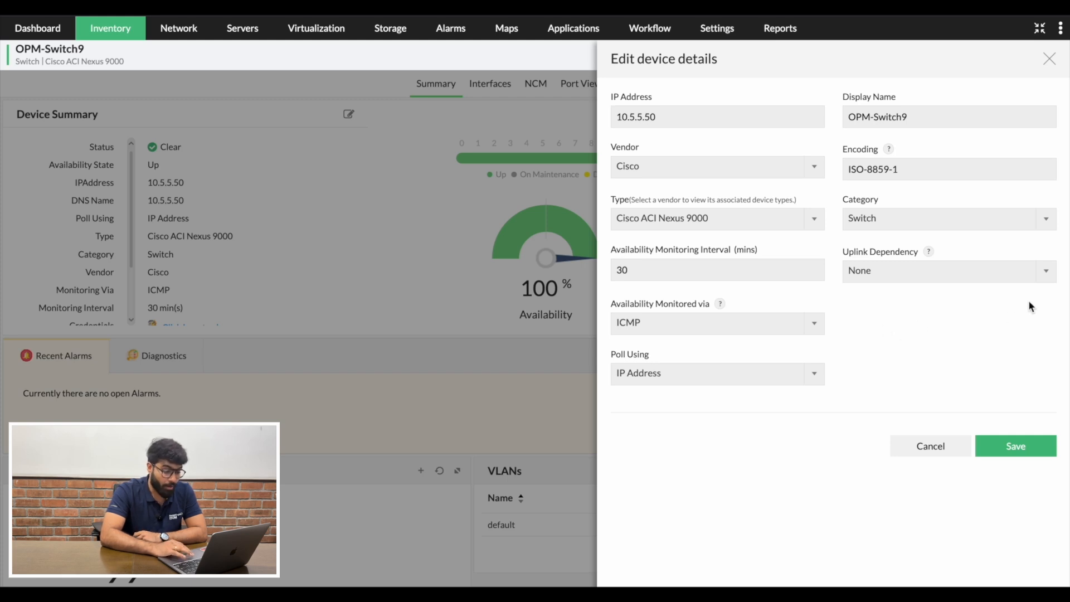
- Browse the devices offered as uplink dependency for OPM-Switch9 and close the device details without saving
left_click(1047, 271)
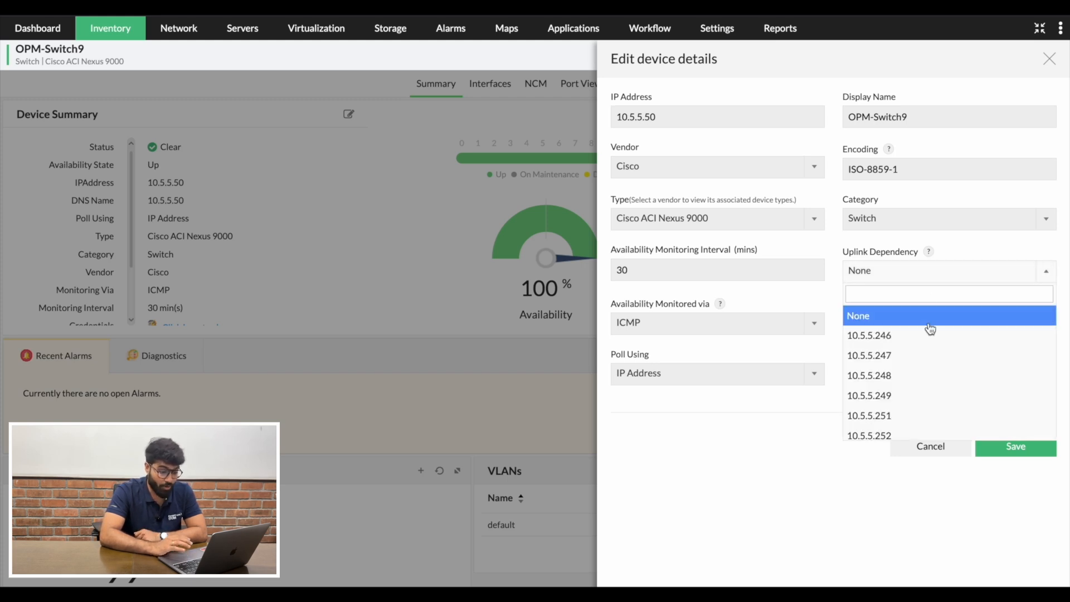
scroll(930, 334, "down", 3)
scroll(930, 333, "down", 10)
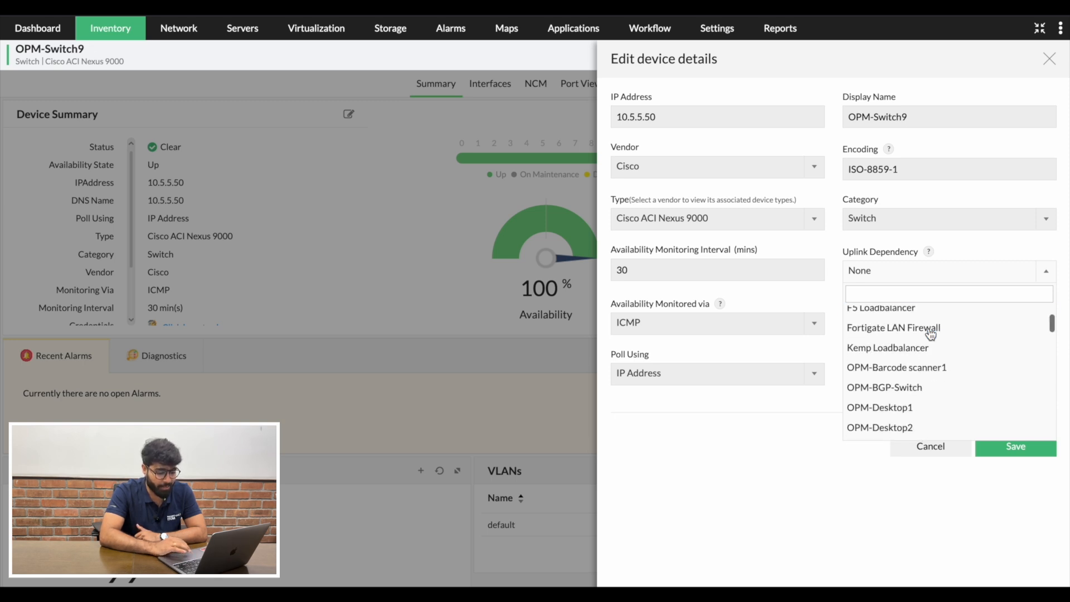
scroll(930, 333, "down", 2)
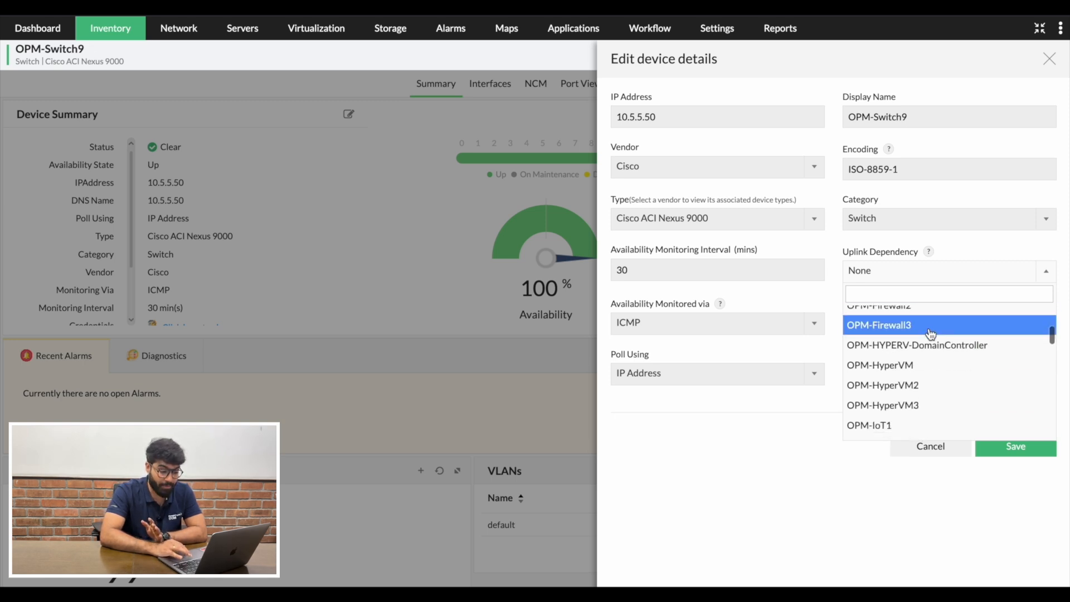
scroll(930, 333, "down", 4)
scroll(930, 333, "up", 14)
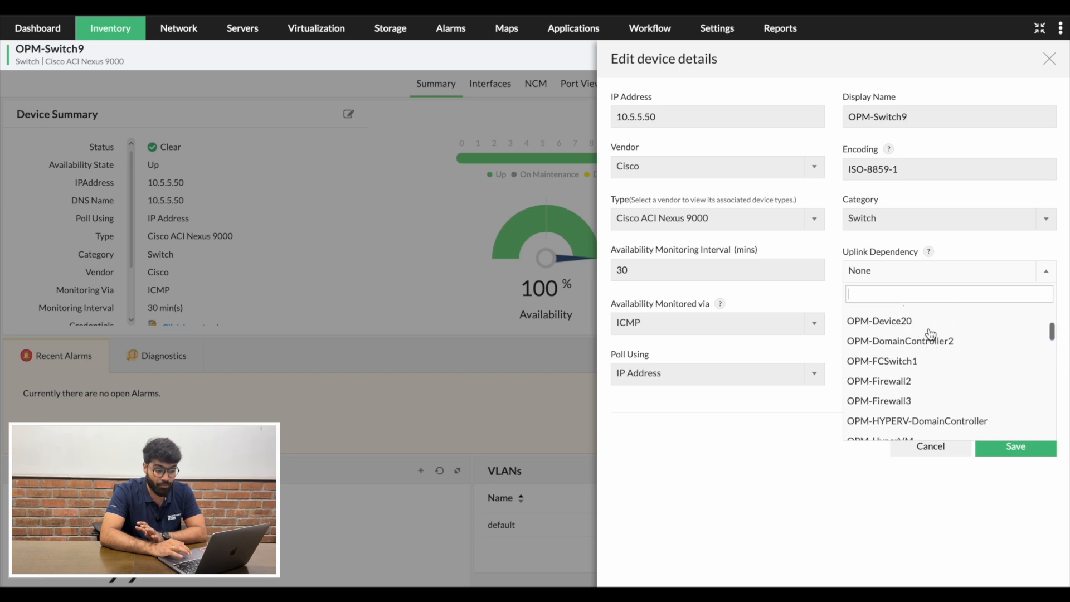
scroll(931, 333, "up", 3)
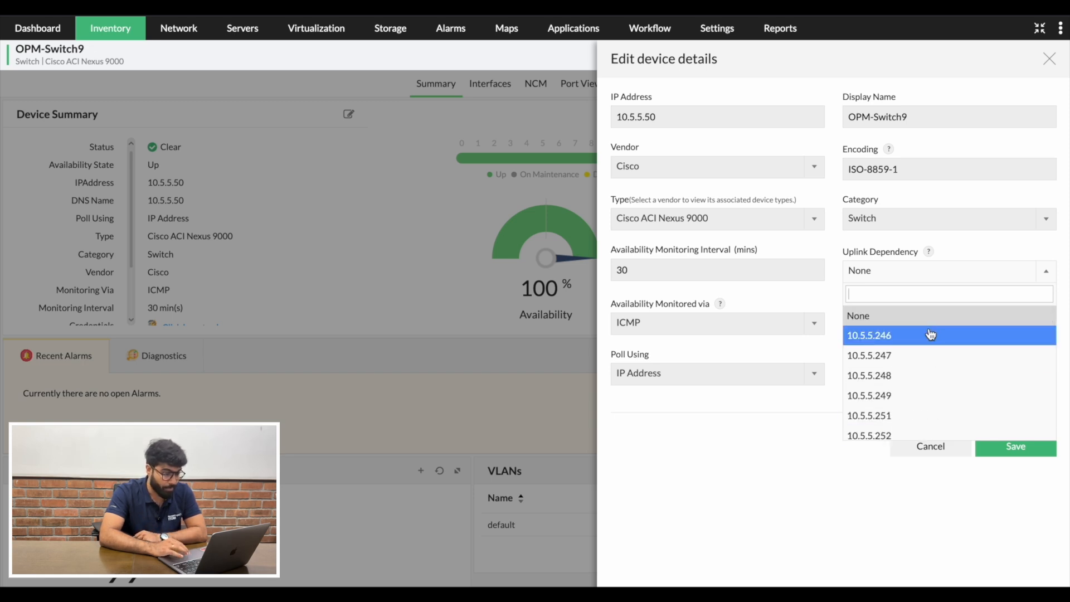
left_click(1048, 66)
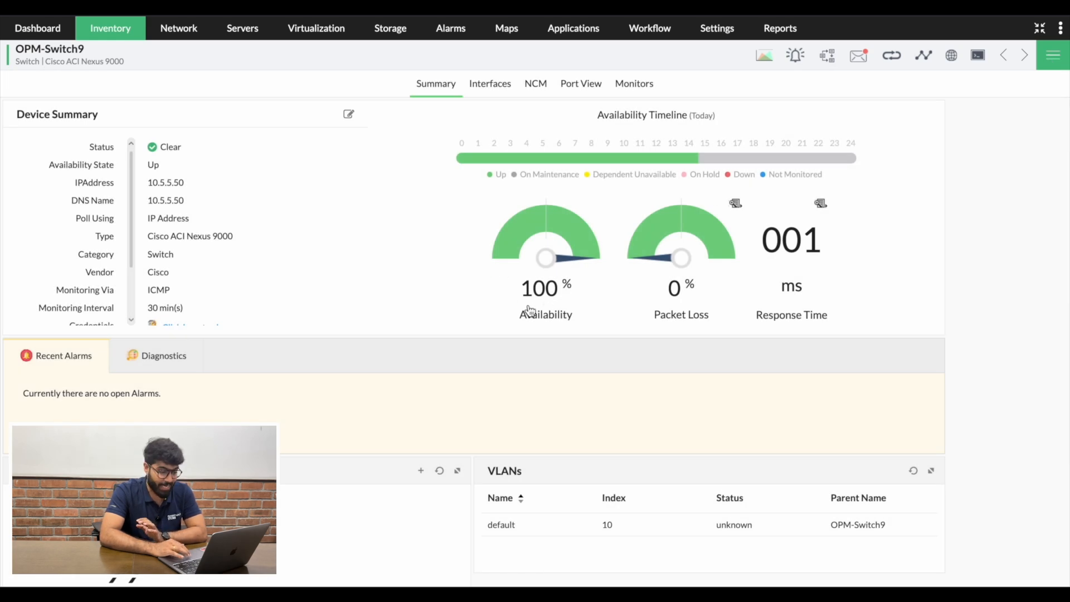
- Review OPM-Switch9's availability statistics and its availability history for today, and close the report
left_click(548, 265)
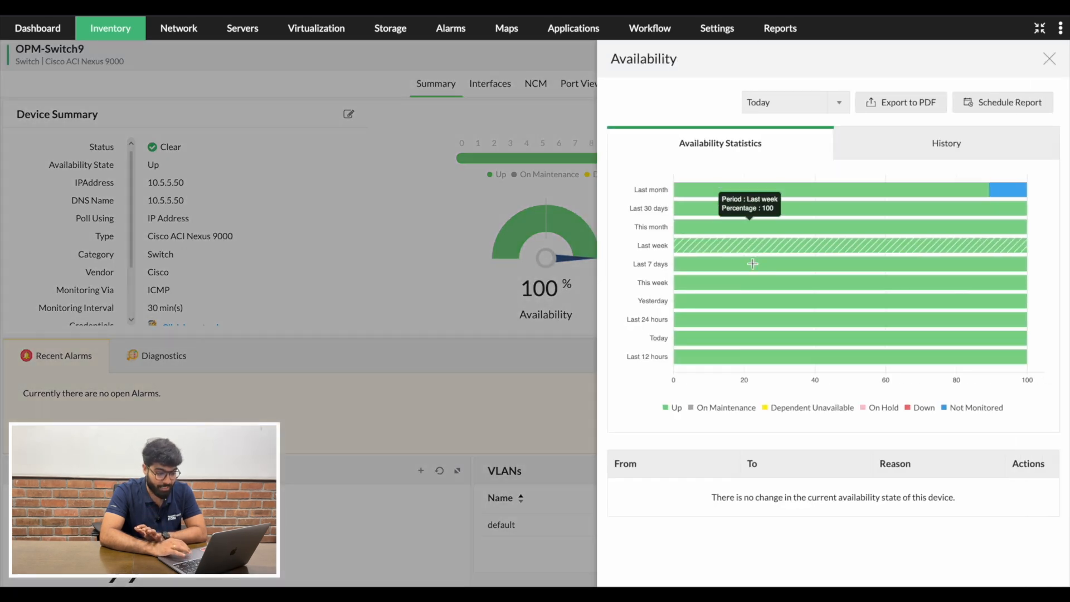
left_click(918, 149)
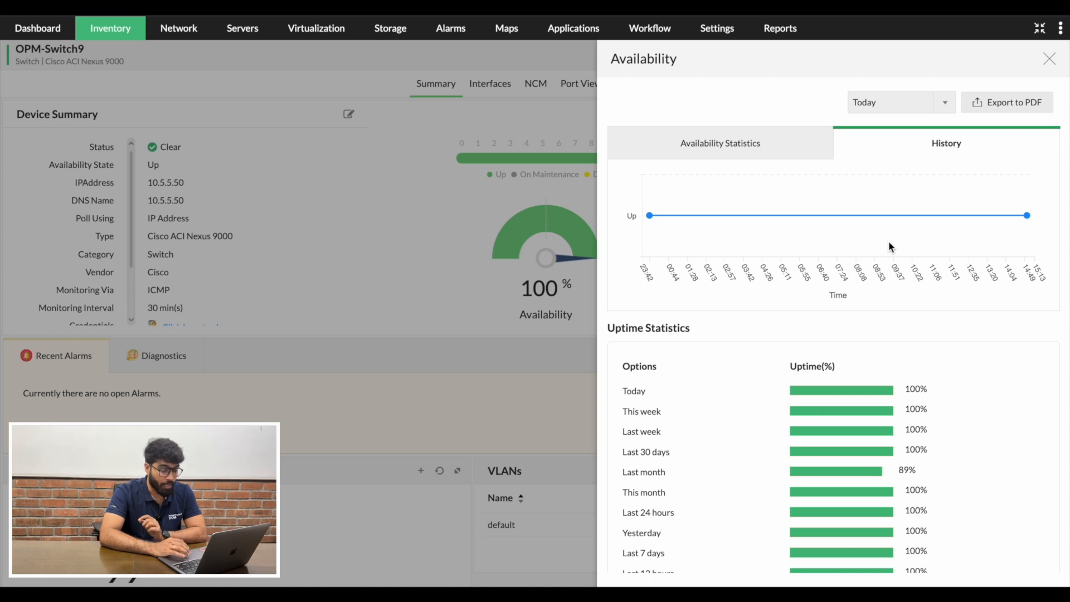
left_click(1049, 59)
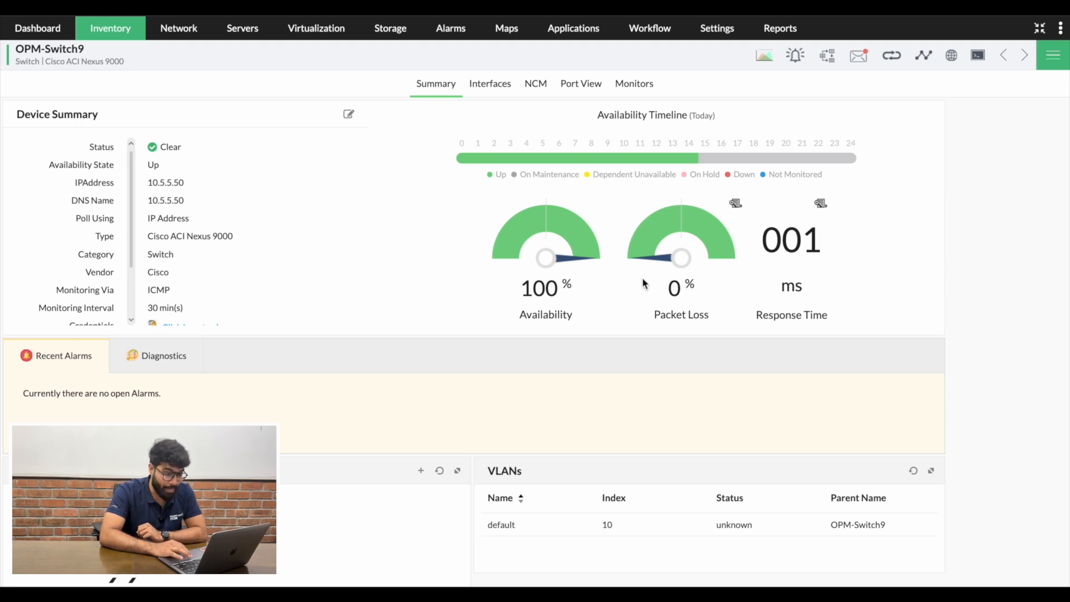
- Open OPM-Switch9's packet loss monitor for editing and review its interval, units and threshold details
left_click(734, 203)
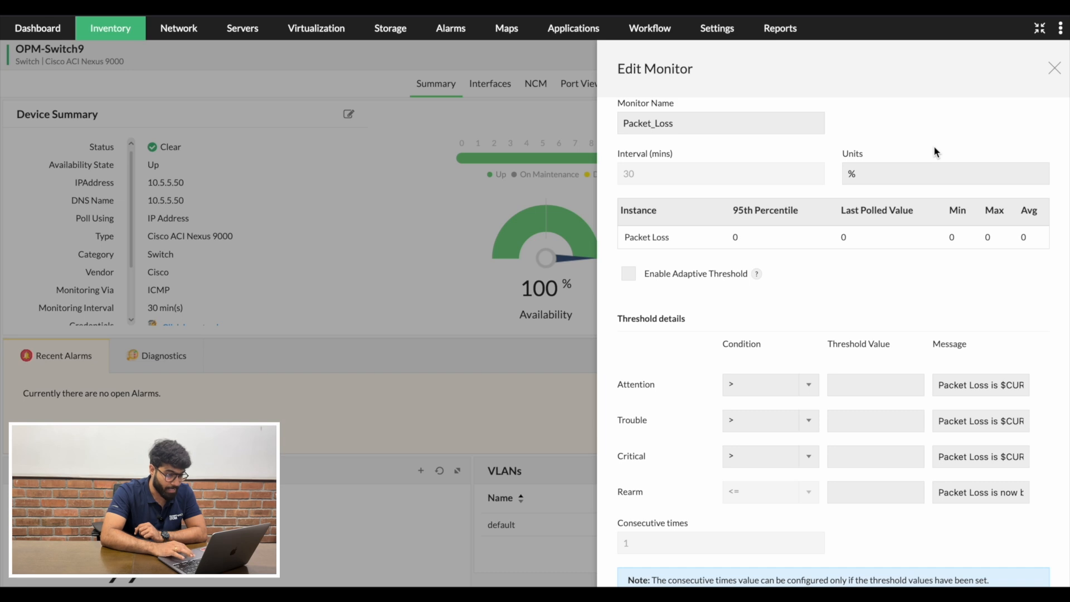
left_click(627, 174)
left_click(857, 175)
scroll(845, 403, "down", 3)
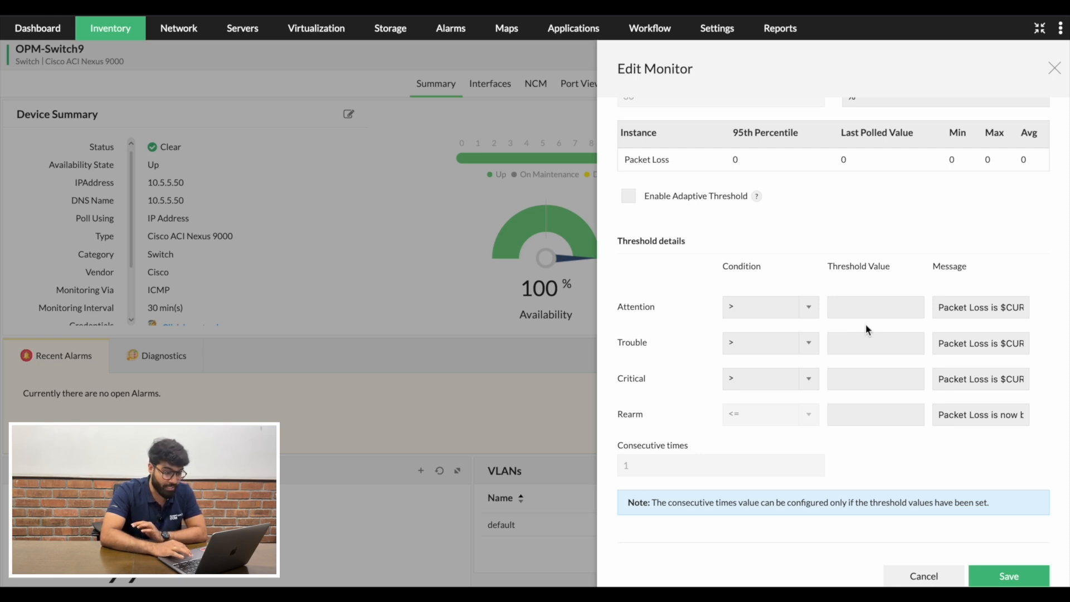
scroll(784, 234, "up", 1)
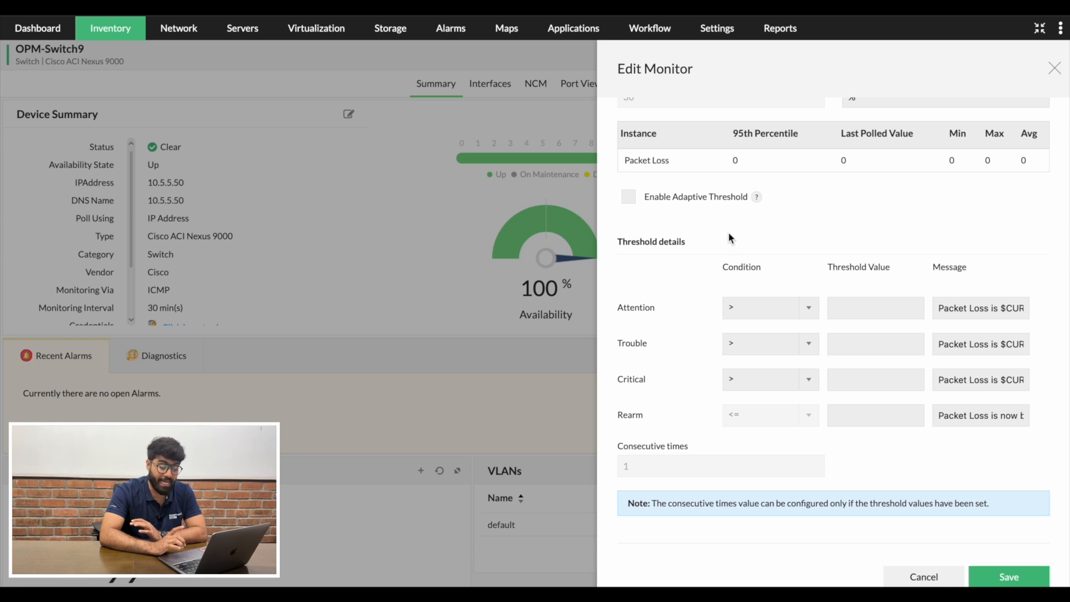
- Review the conditions offered for the Attention threshold of packet loss and close the monitor without saving
left_click(808, 309)
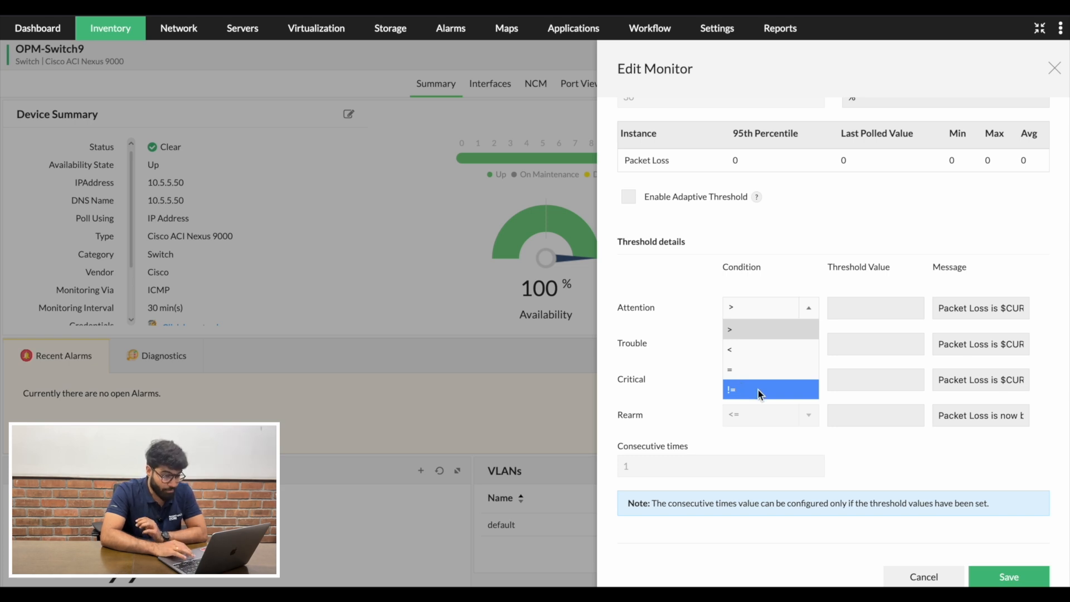
left_click(791, 274)
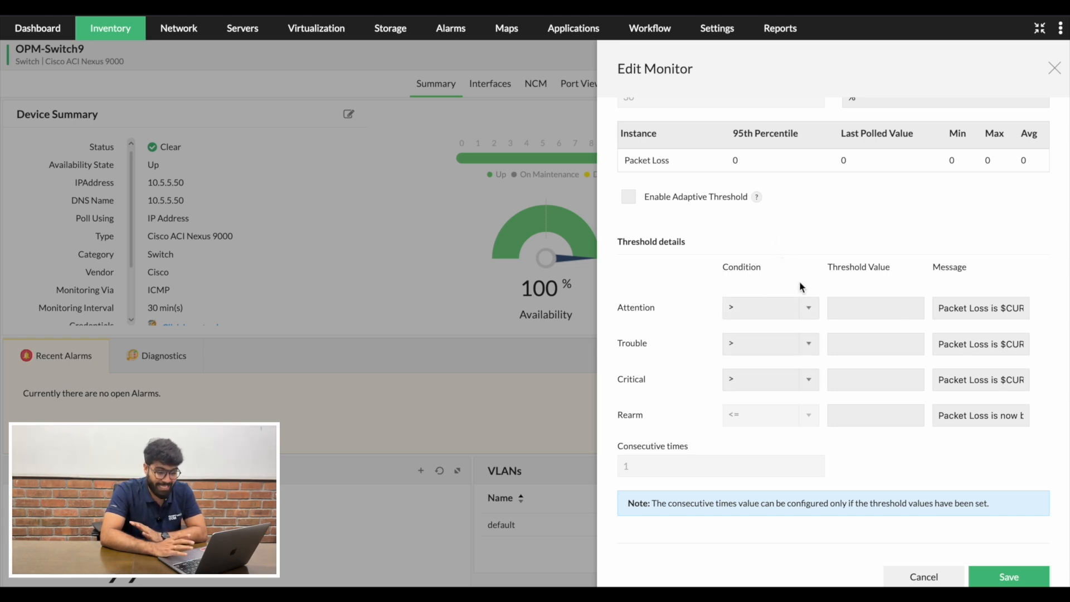
left_click(859, 310)
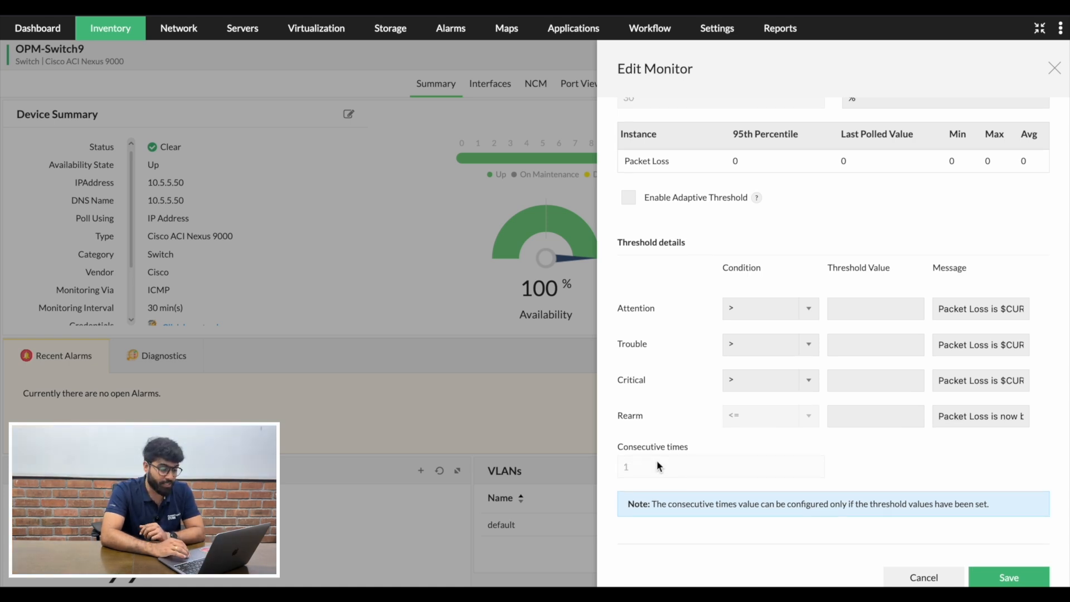
left_click(1054, 68)
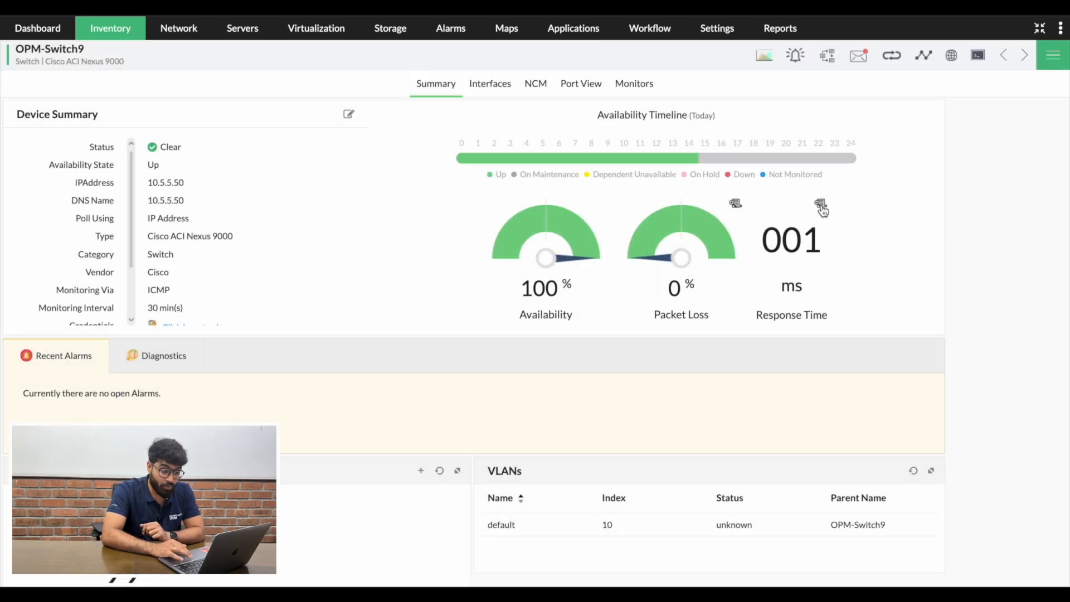
- Open the response time monitor's settings, review its adaptive threshold configuration, and close it without saving
left_click(821, 205)
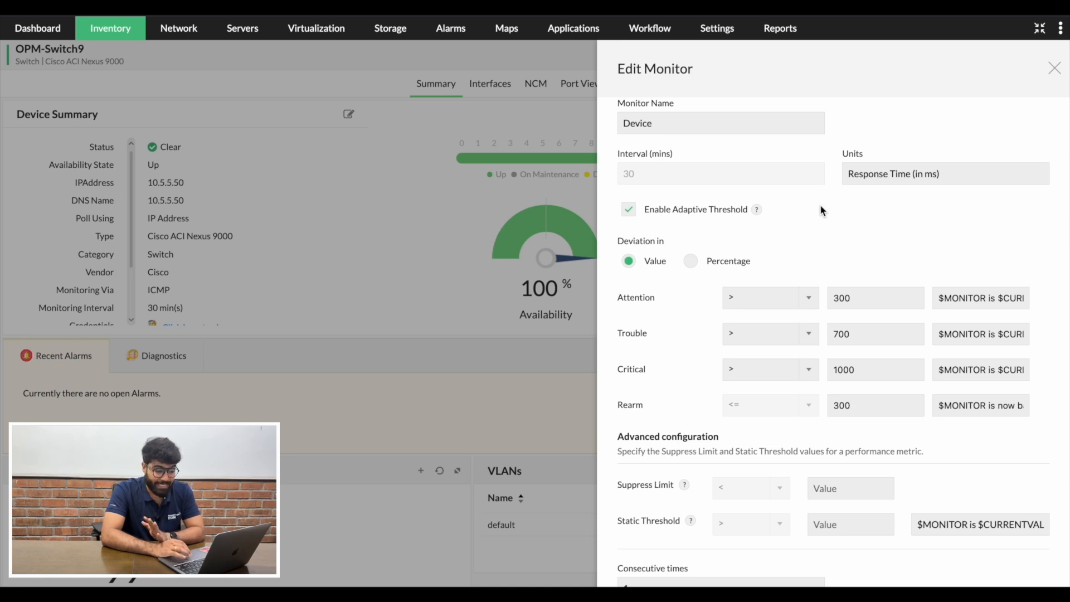
left_click(1054, 68)
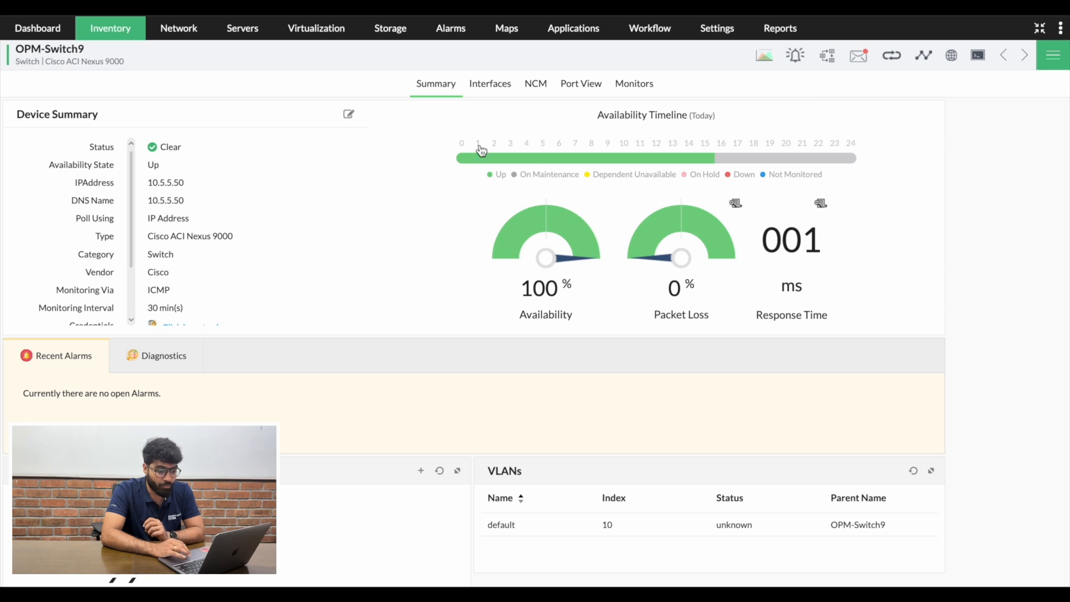
- List OPM-Switch9's interfaces, open the 1-ifAlias interface, and review its interface summary
left_click(491, 88)
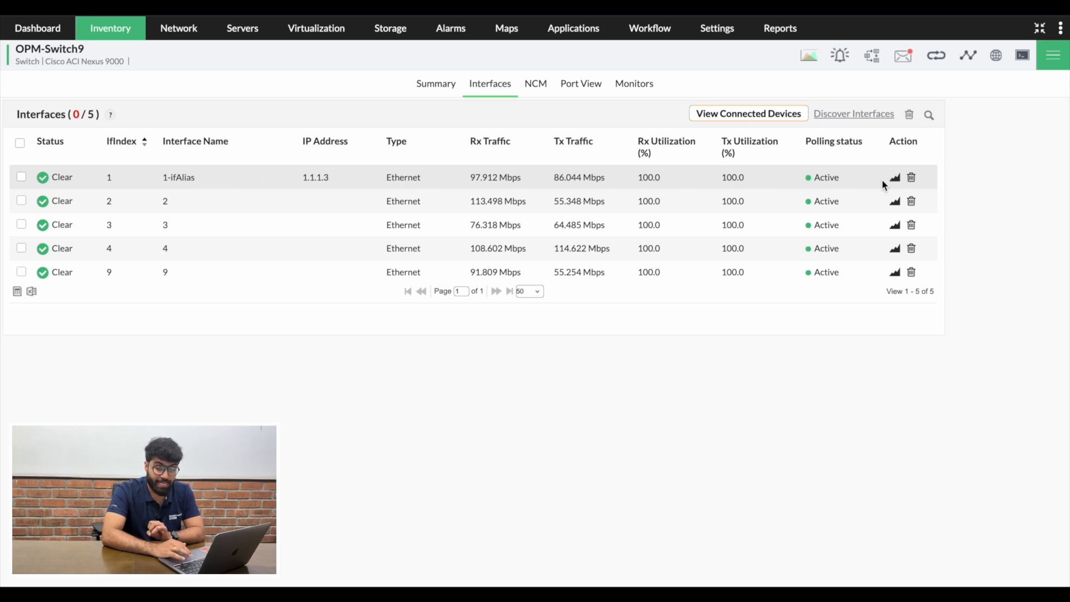
left_click(177, 179)
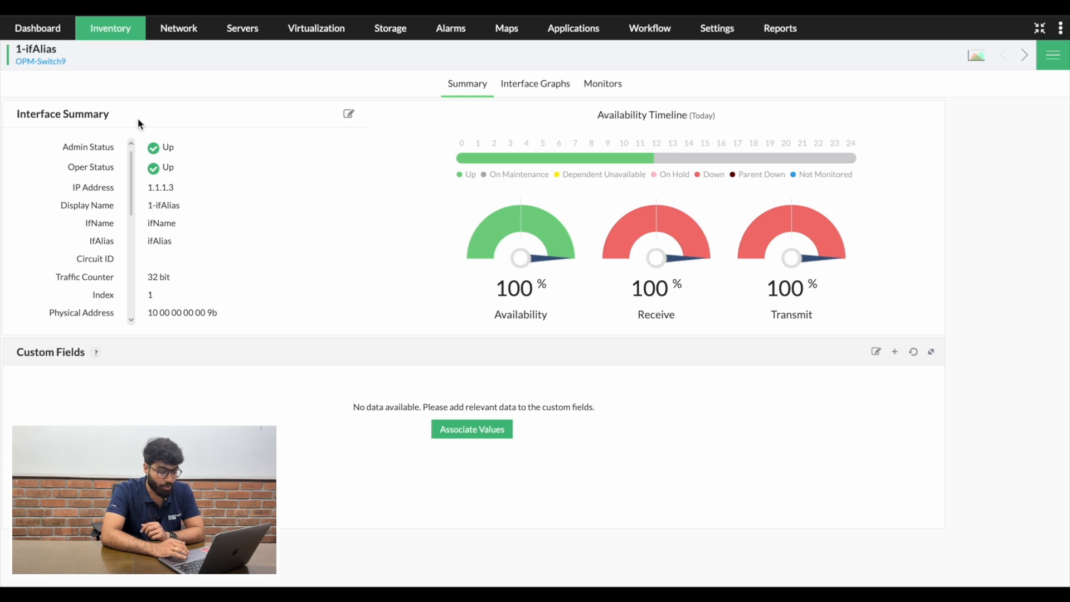
scroll(143, 238, "down", 6)
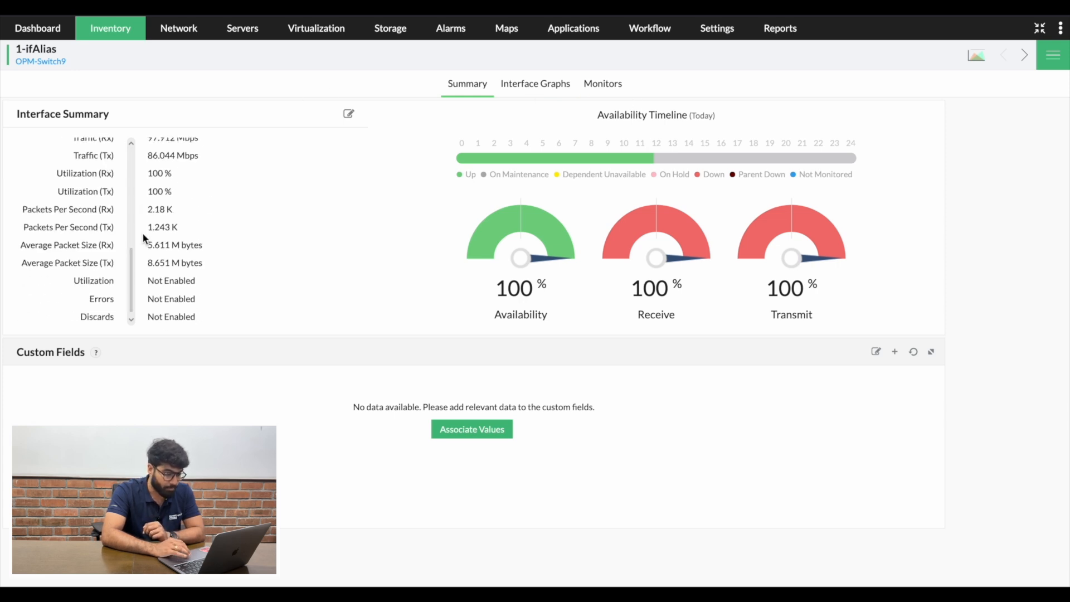
scroll(143, 239, "up", 6)
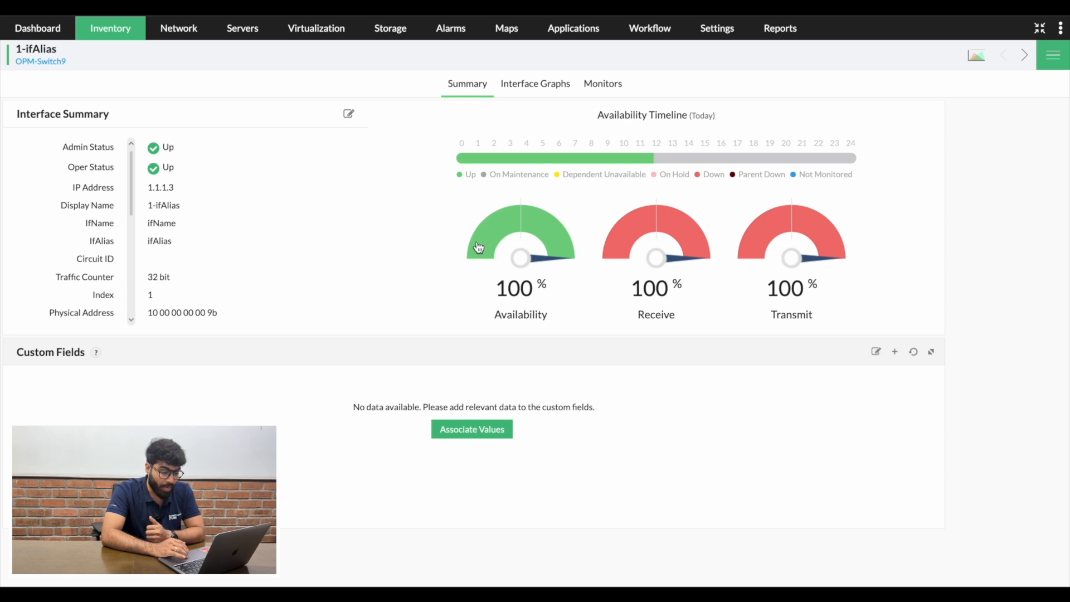
- Review the monitors of 1-ifAlias and its utilization, error rate and discard rate threshold settings, and close the settings without saving
left_click(608, 91)
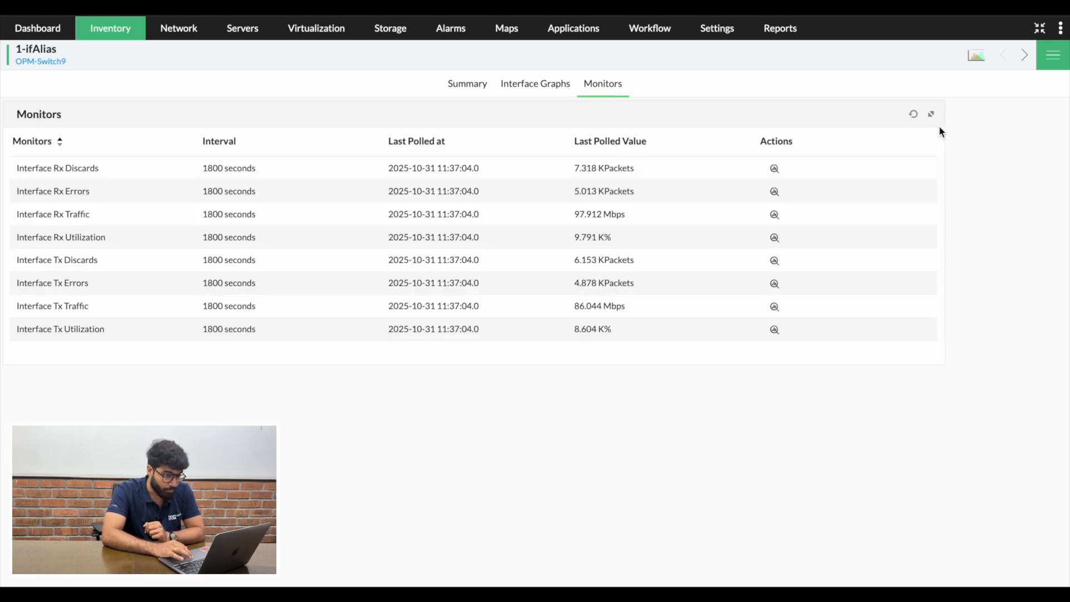
left_click(1050, 58)
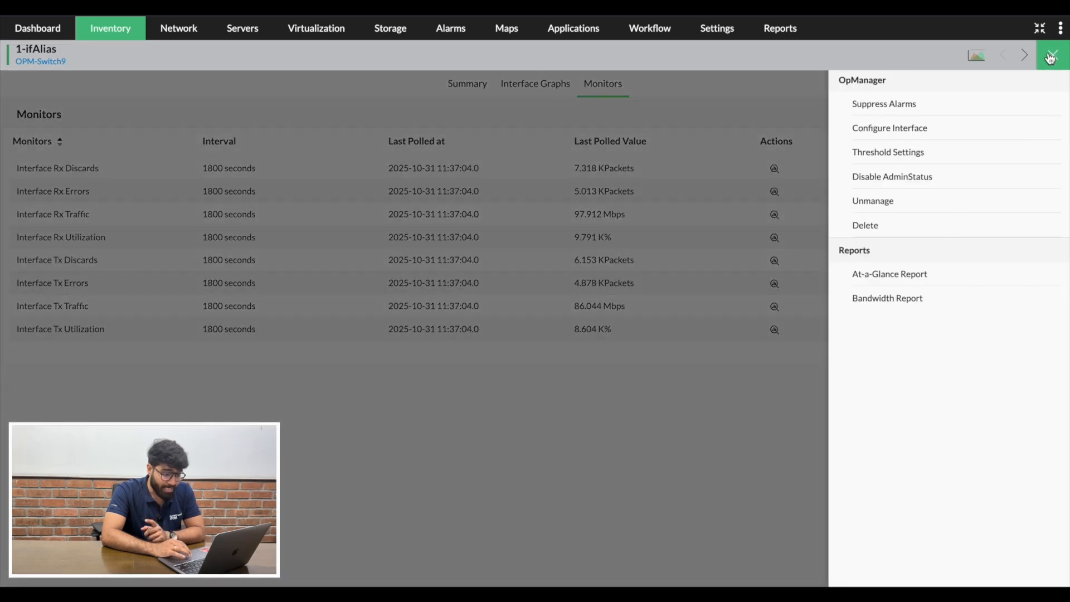
left_click(908, 153)
scroll(919, 379, "down", 2)
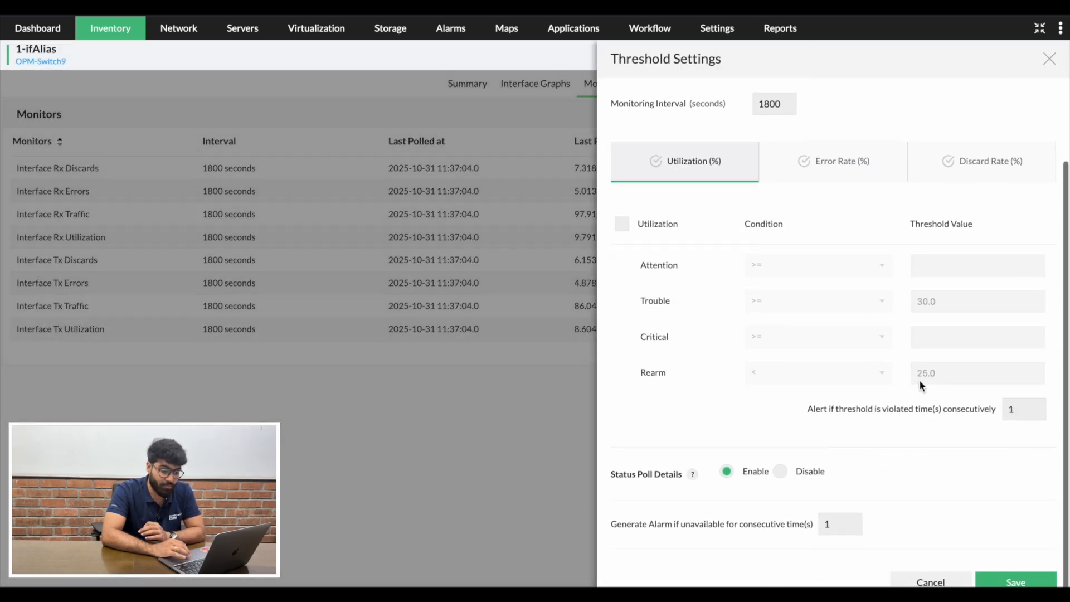
left_click(862, 168)
left_click(953, 169)
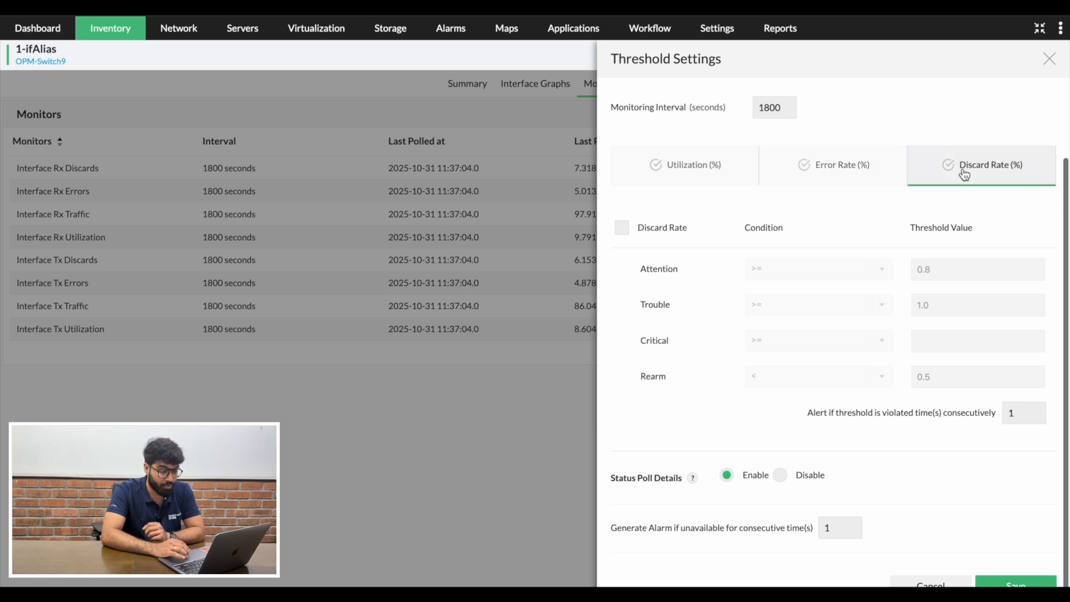
left_click(1050, 59)
left_click(1052, 56)
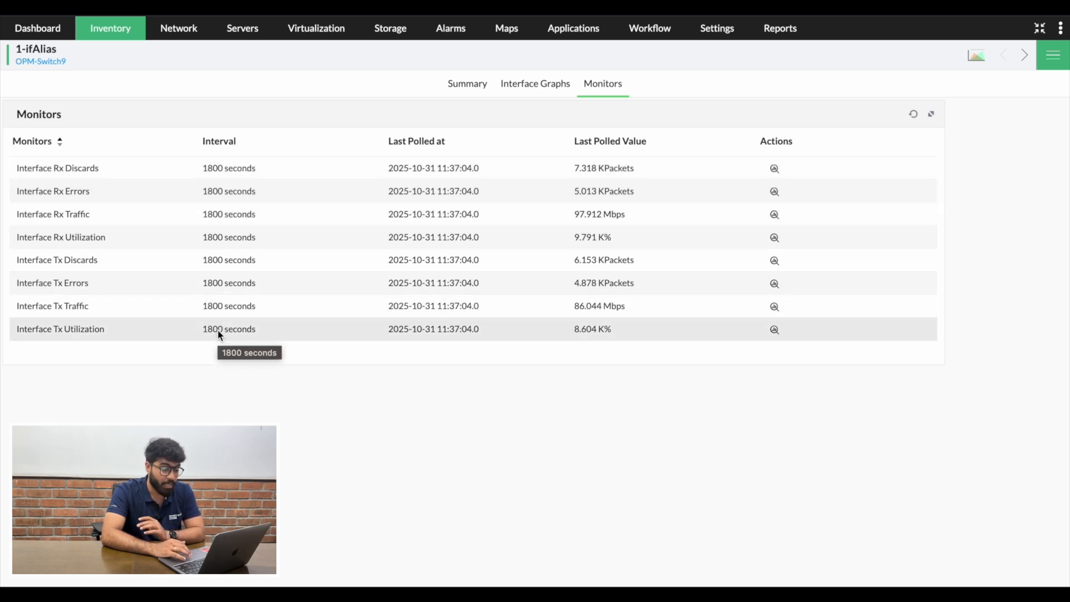
- Examine today's interface graphs of 1-ifAlias for bytes transferred, traffic, utilization, and errors and discards
left_click(537, 91)
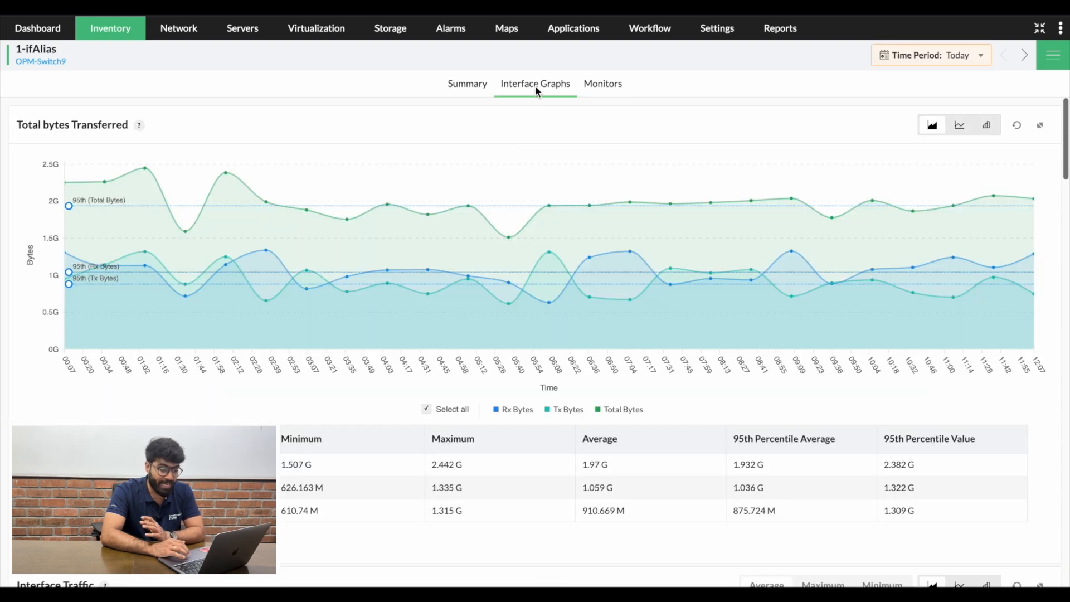
scroll(510, 210, "down", 2)
scroll(512, 211, "down", 10)
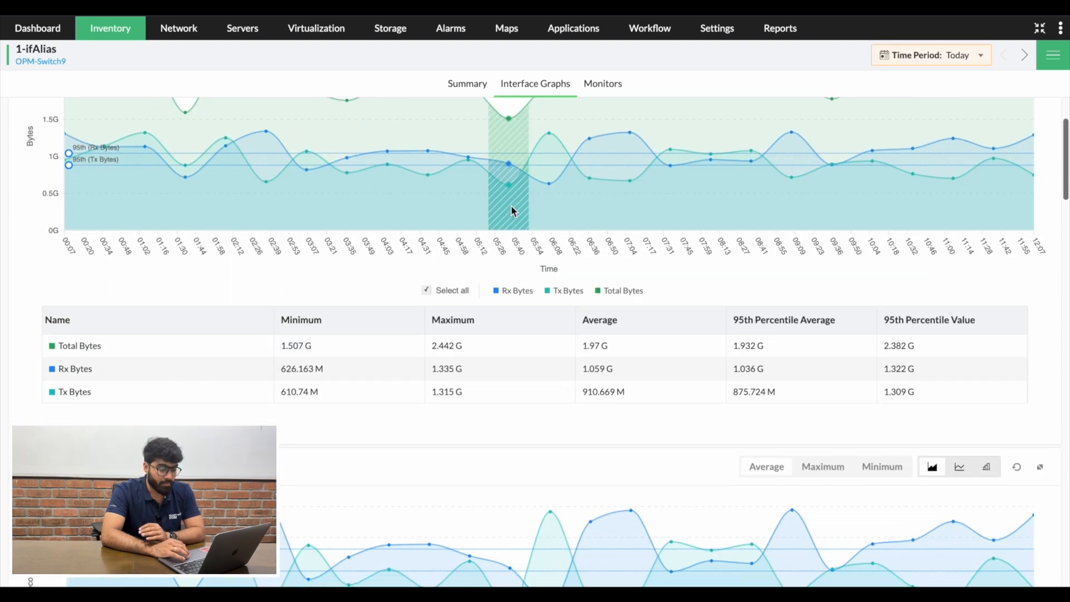
scroll(512, 211, "down", 12)
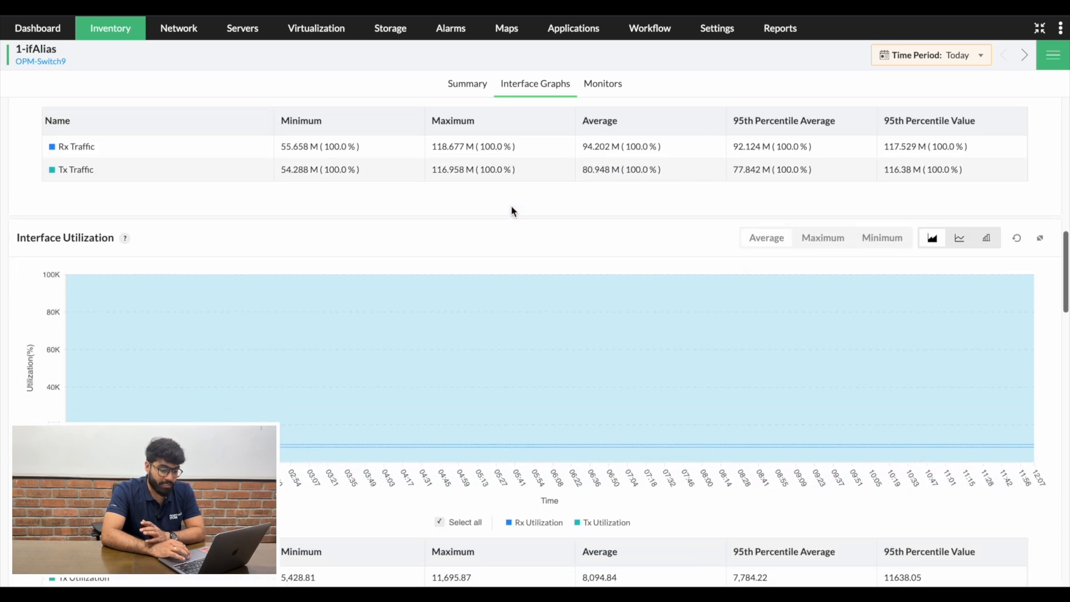
scroll(512, 212, "up", 20)
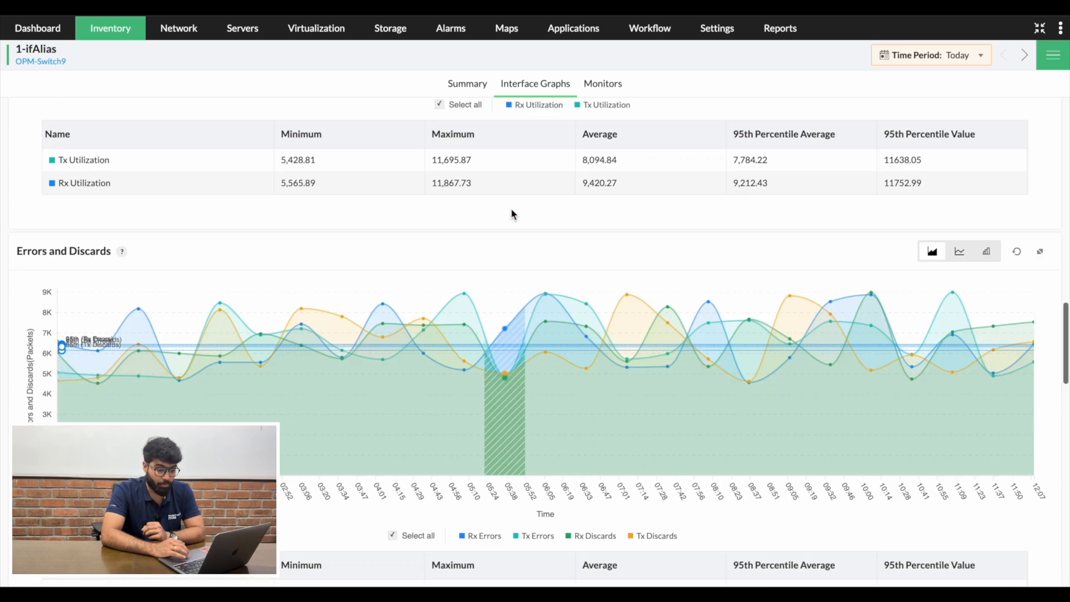
scroll(513, 215, "down", 1)
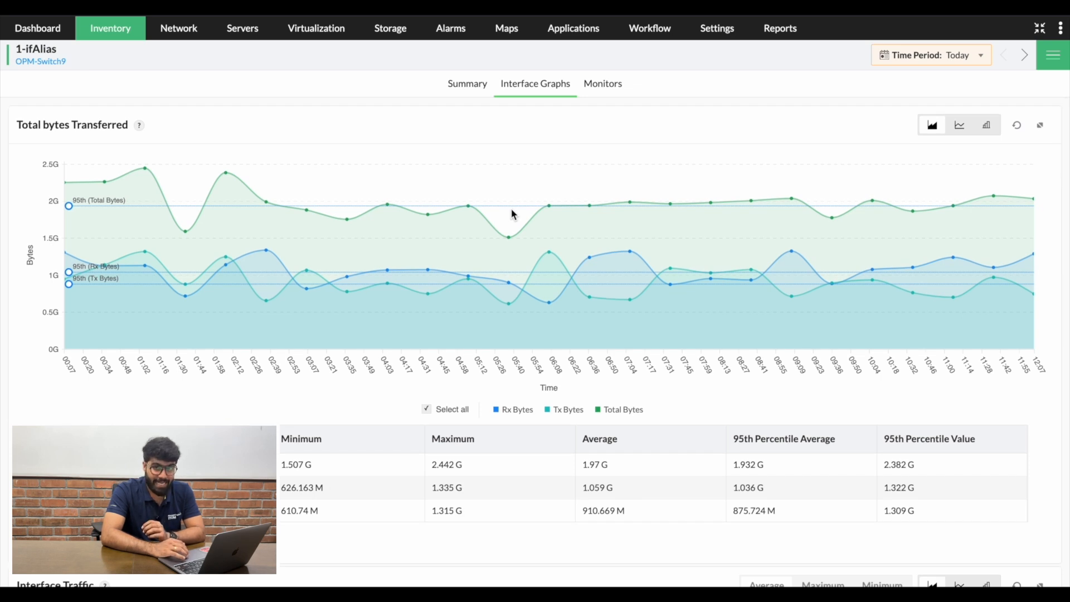
mouse_move(508, 219)
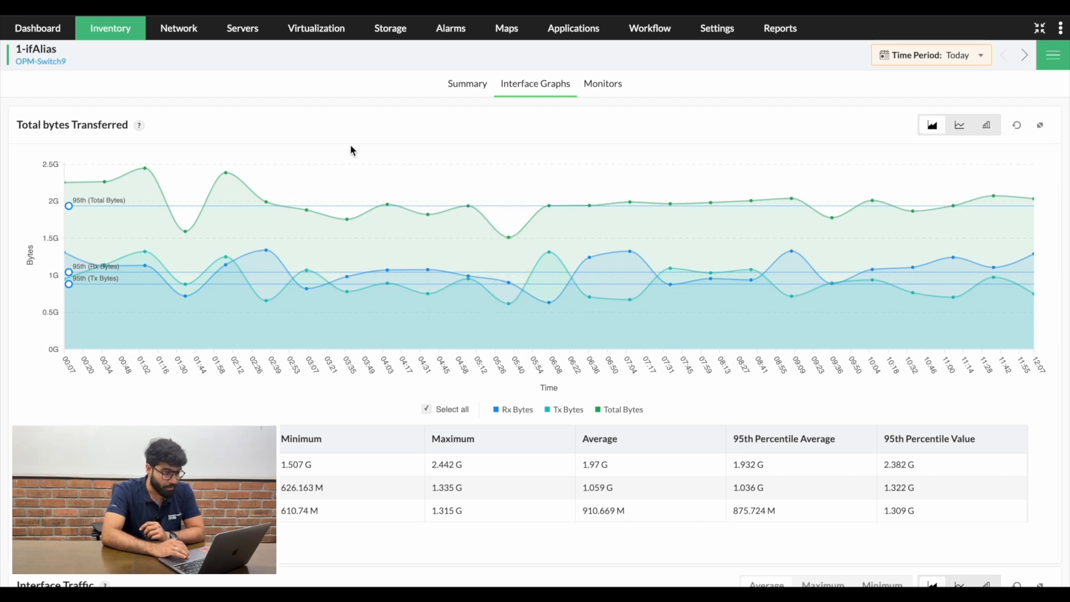
- Return to OPM-Switch9, show its monitors, and open the catalogue of performance monitors available for it
left_click(59, 61)
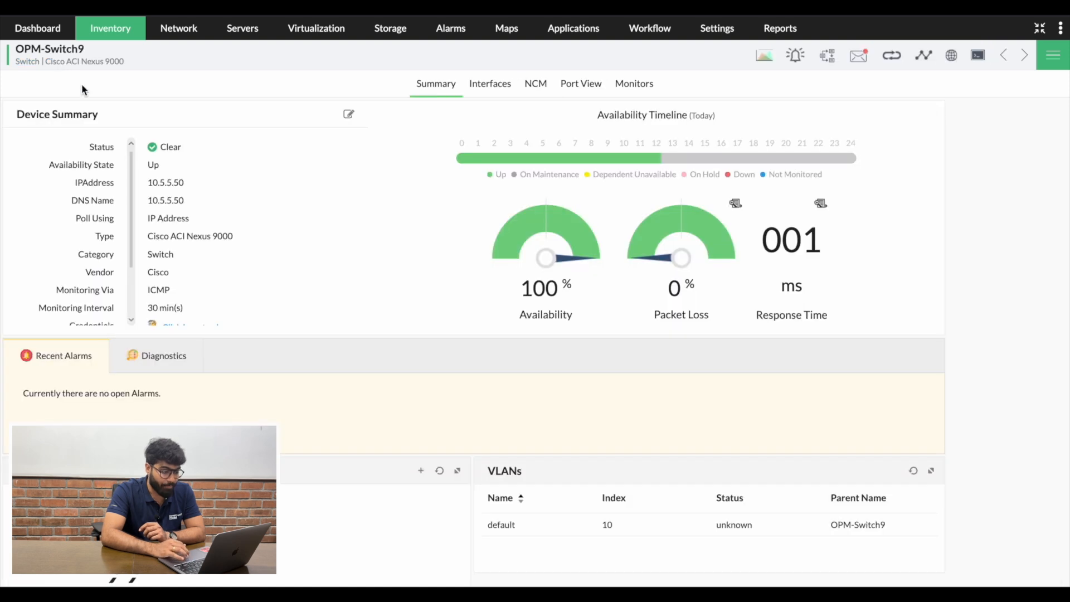
left_click(637, 89)
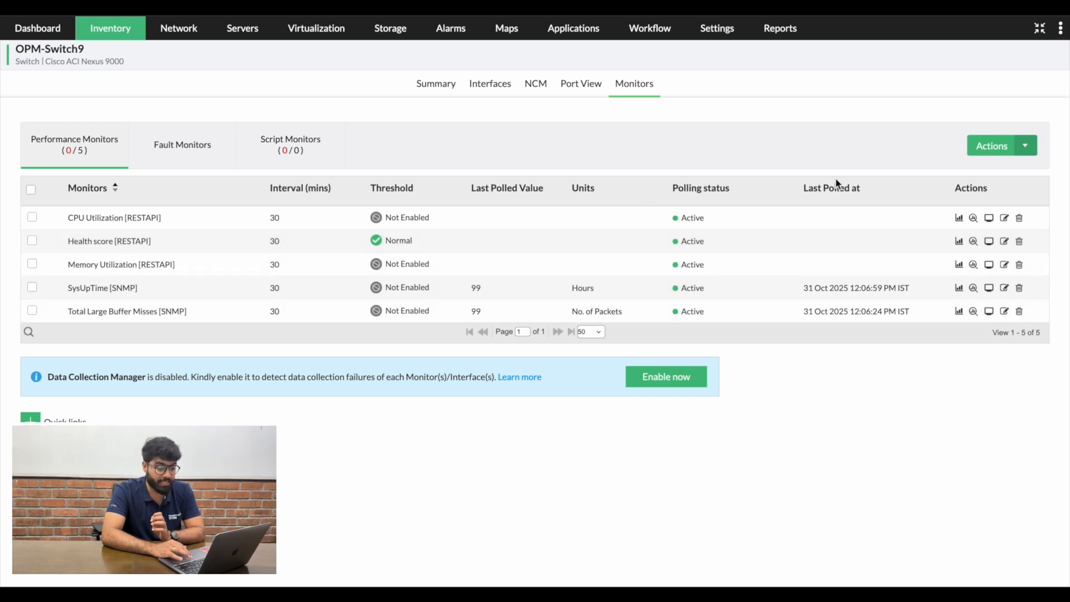
left_click(1025, 145)
left_click(1019, 169)
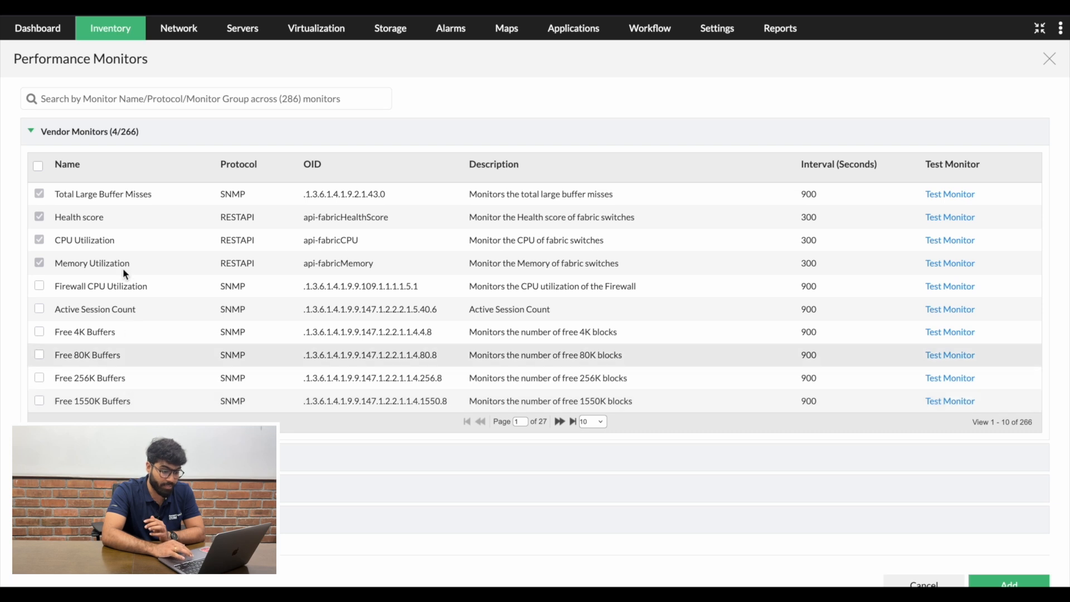
- Browse the General, RMON and Custom monitor categories and close the performance monitor catalogue without adding any
left_click(109, 139)
left_click(109, 161)
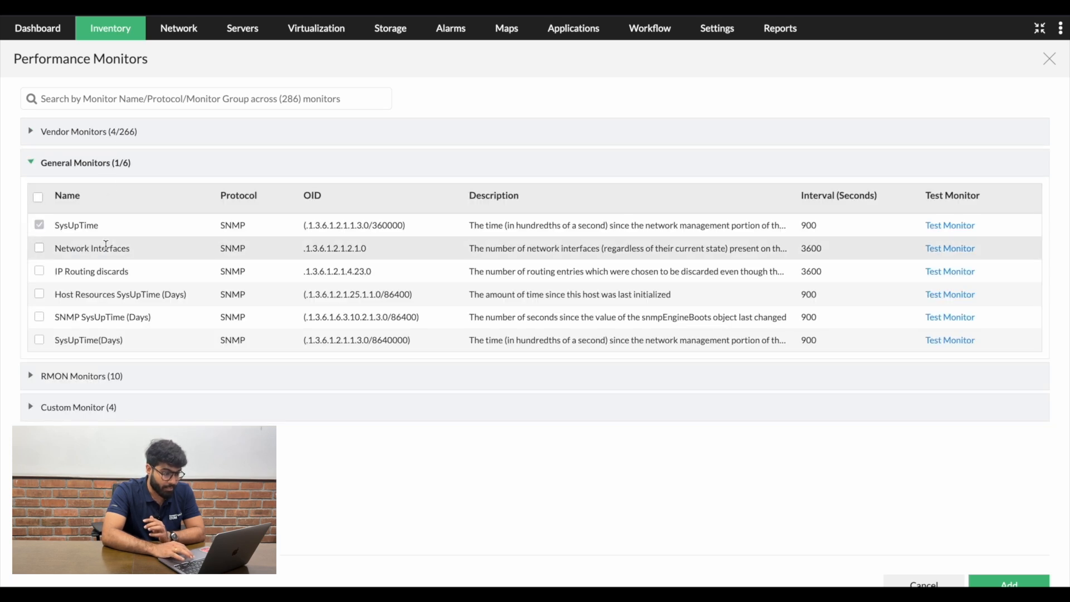
left_click(120, 165)
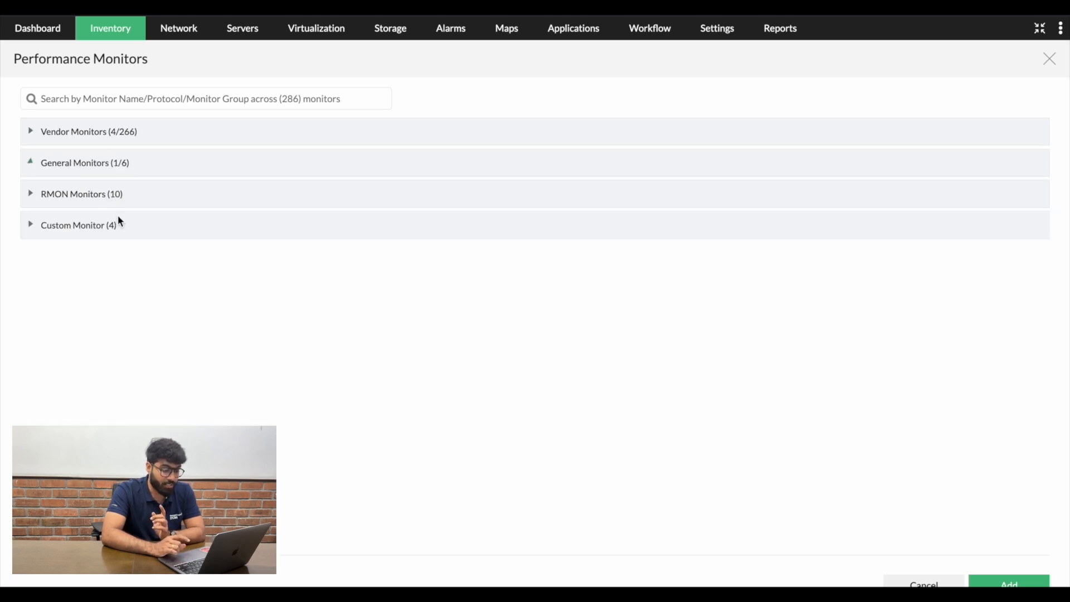
left_click(118, 199)
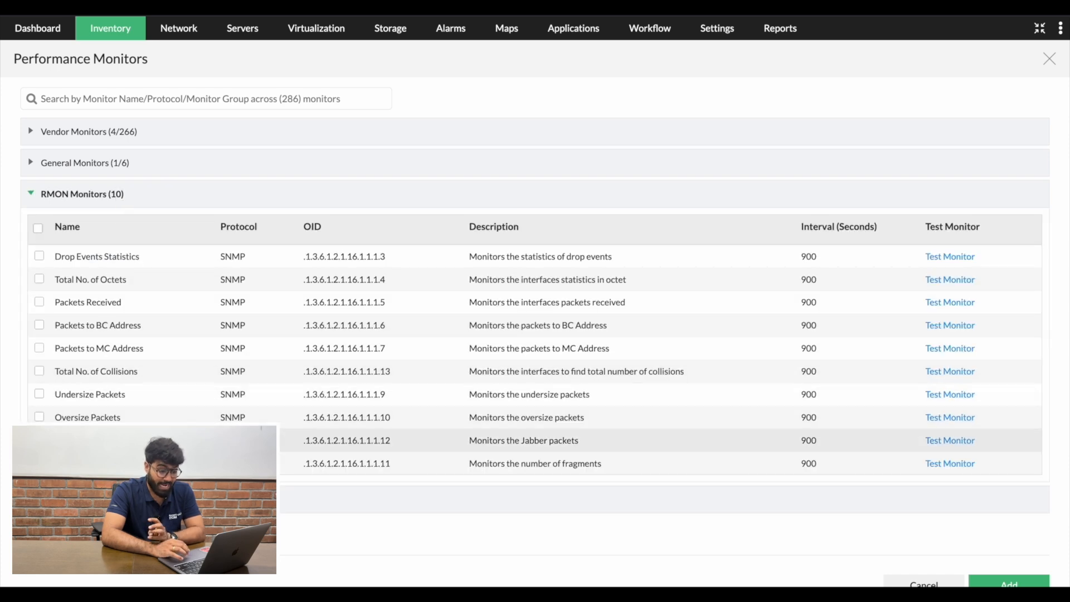
left_click(105, 499)
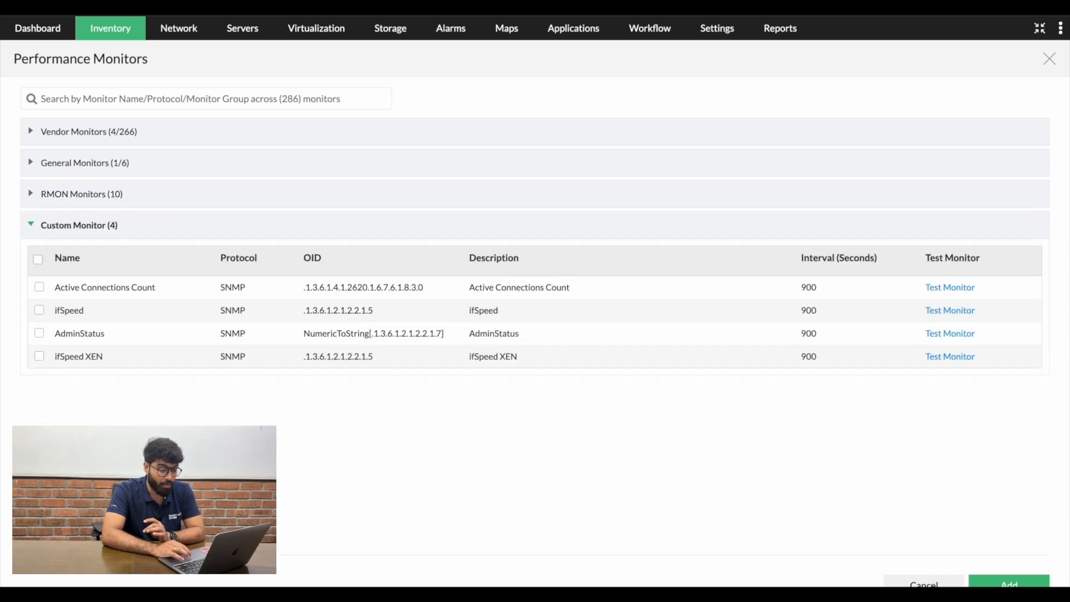
left_click(1048, 59)
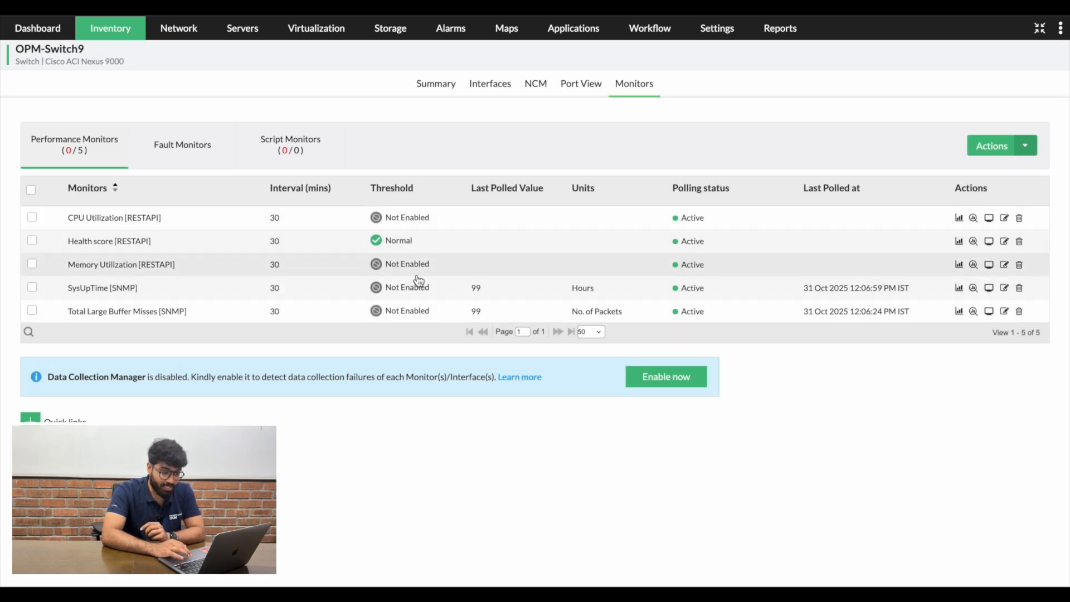
- Open the CPU Utilization monitor for editing, review its data storage, adaptive threshold and threshold options, and close it without saving
left_click(1005, 220)
left_click(1005, 219)
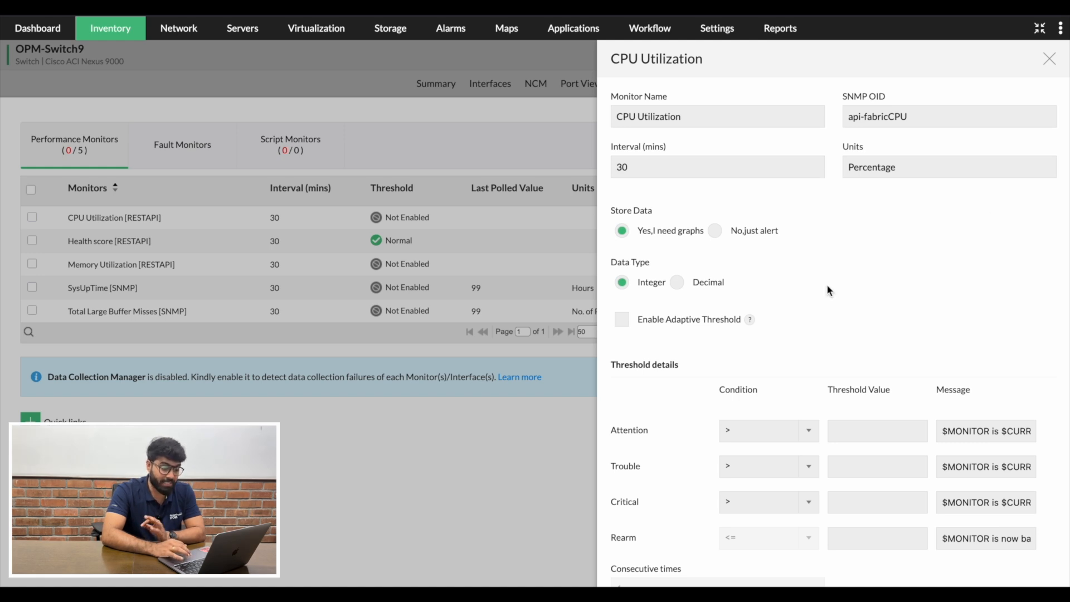
scroll(828, 287, "down", 3)
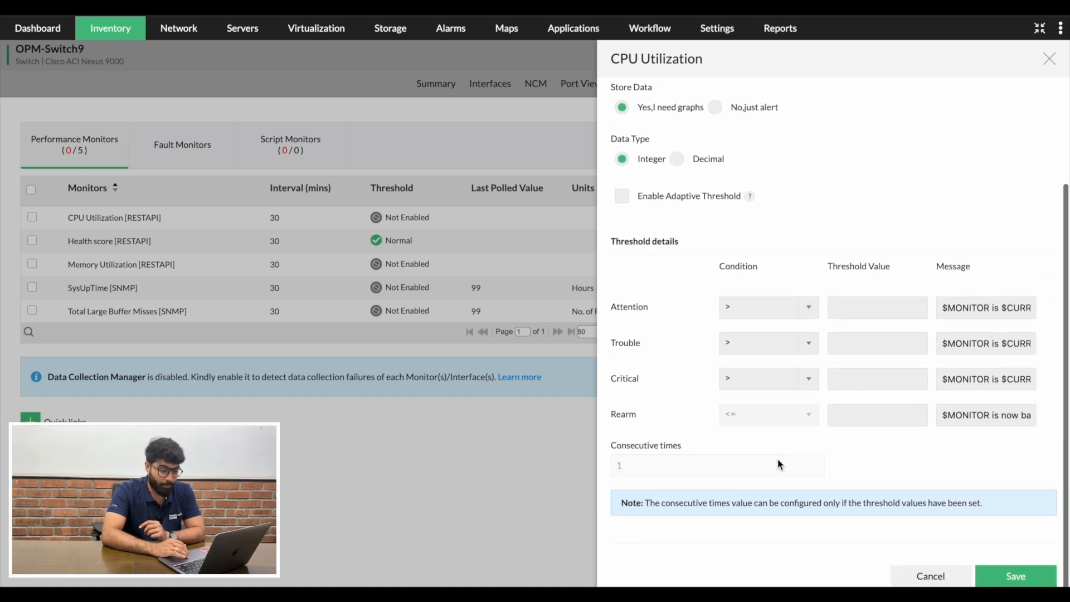
scroll(761, 457, "up", 3)
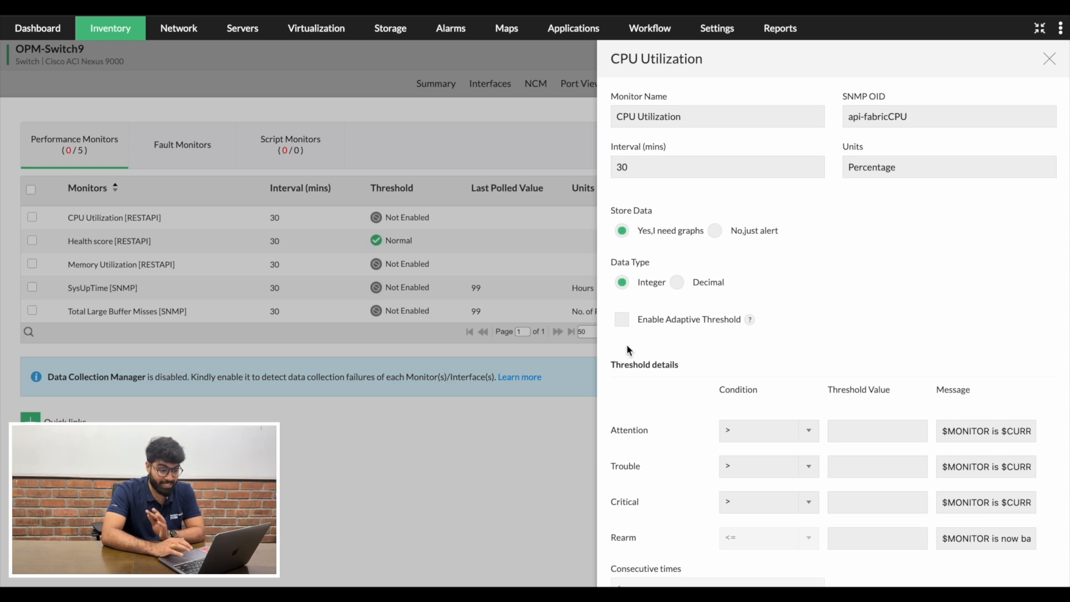
left_click(622, 325)
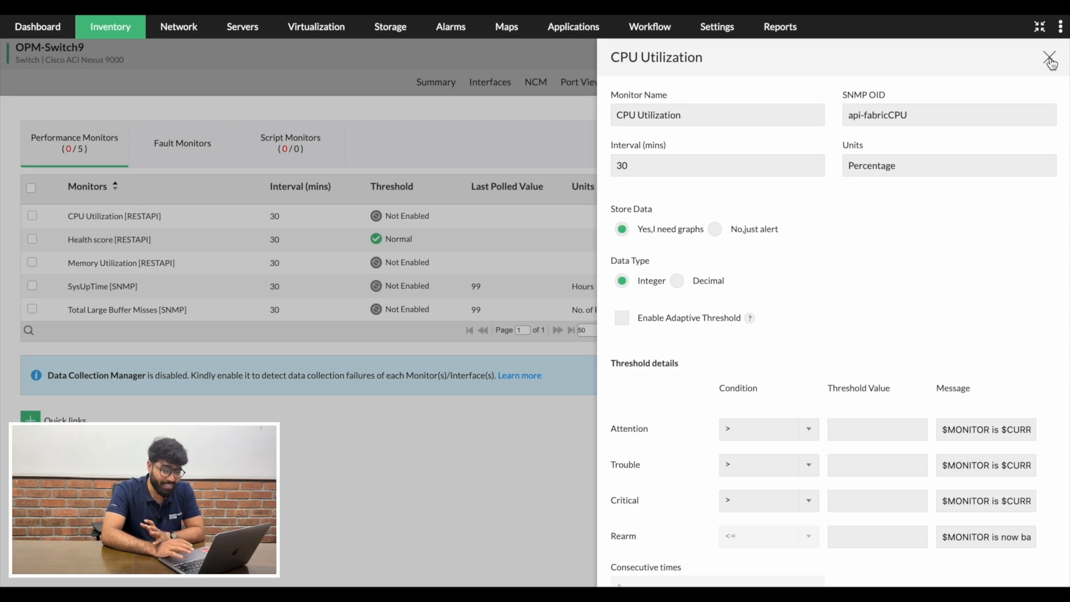
left_click(1050, 58)
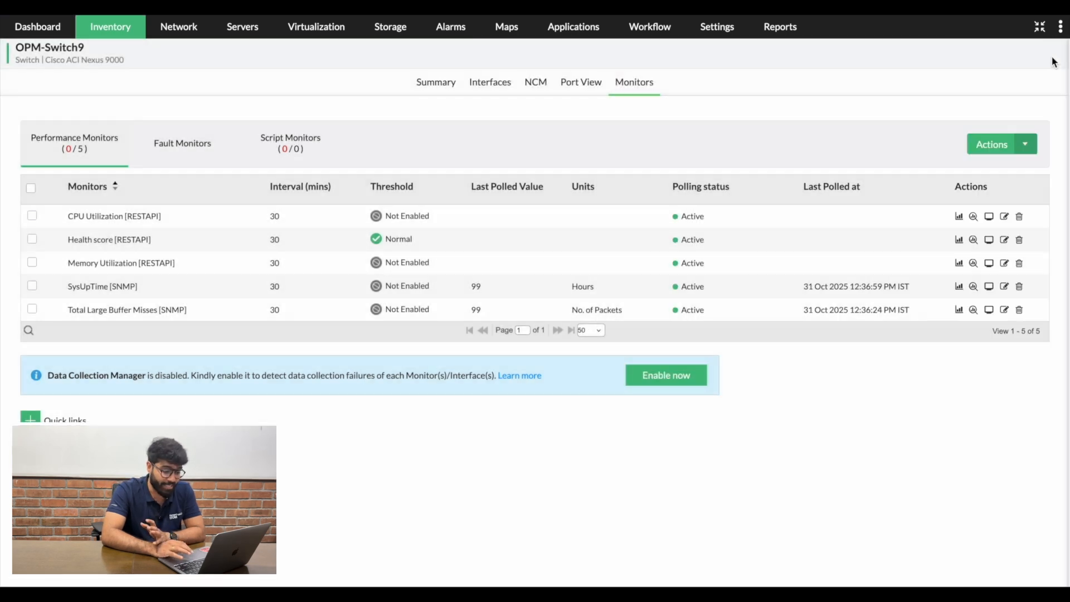
- Open the graph summary from OPM-Switch9's device summary and review today's performance graphs
left_click(452, 78)
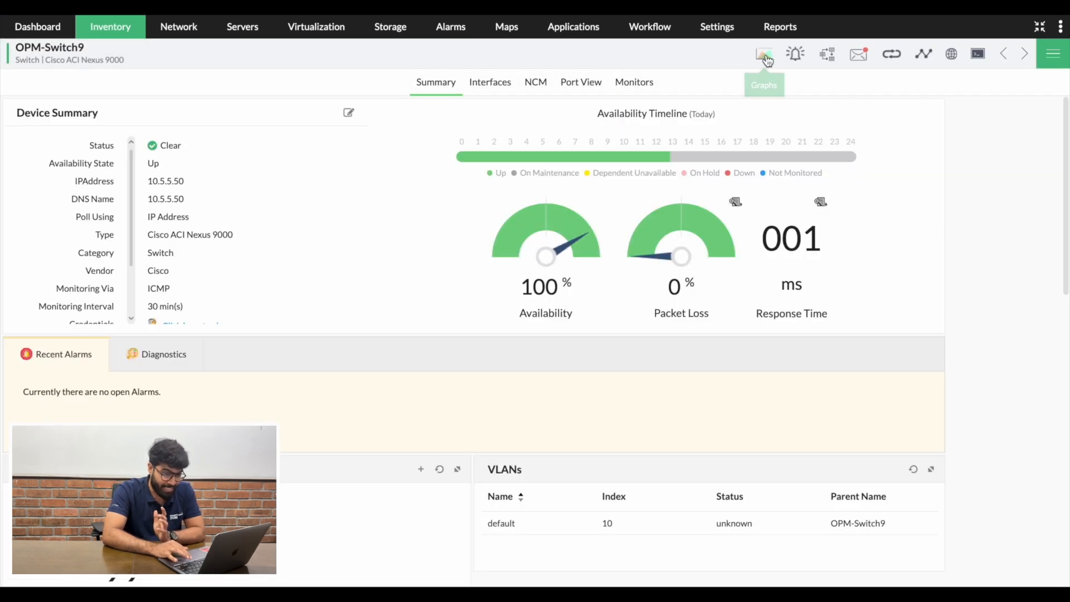
left_click(764, 53)
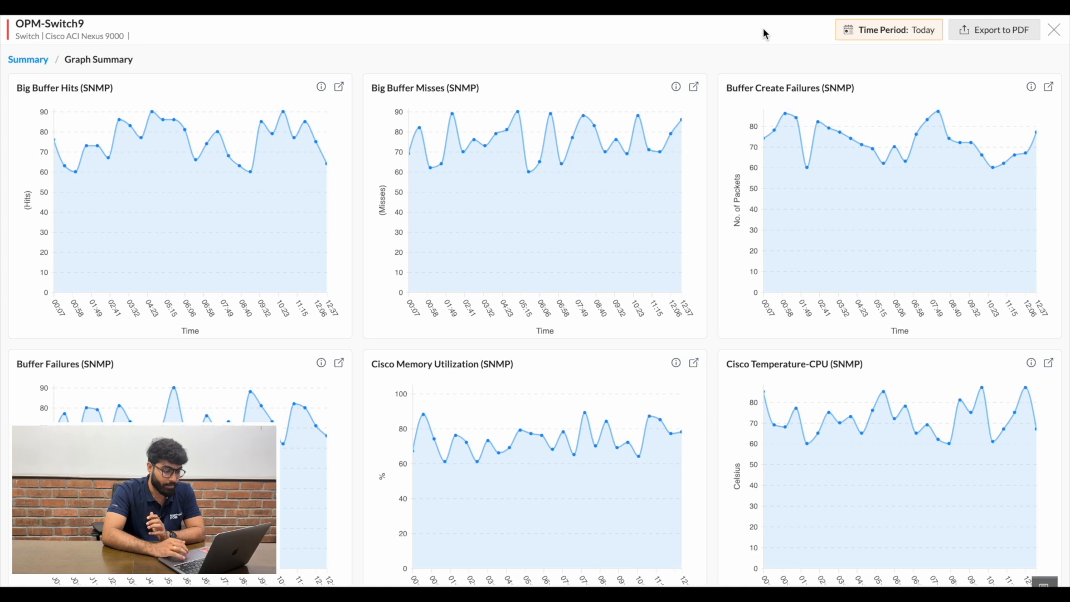
scroll(672, 233, "down", 1)
scroll(672, 232, "up", 2)
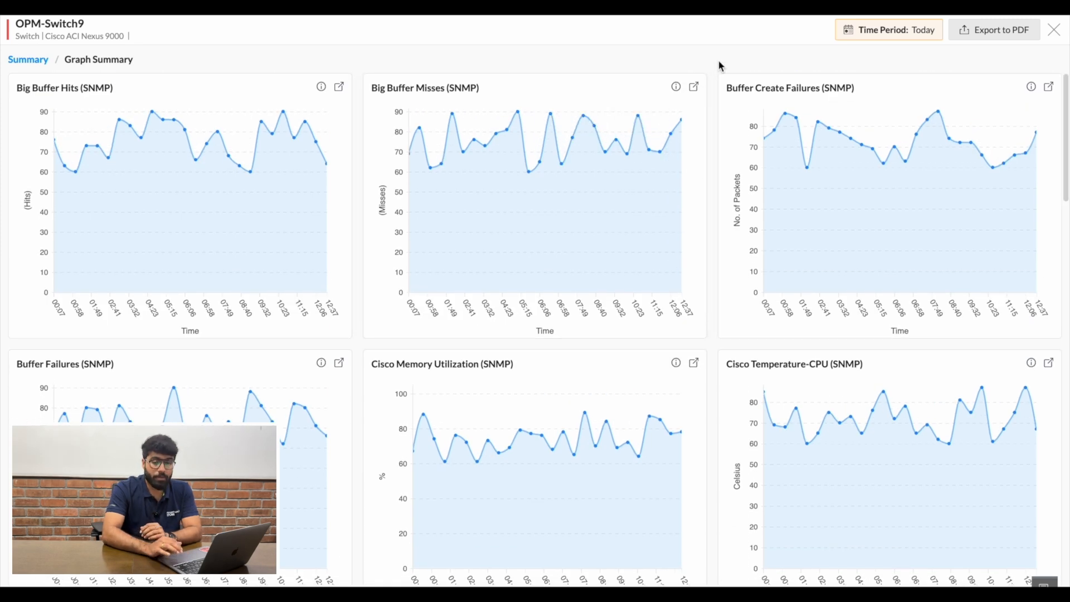